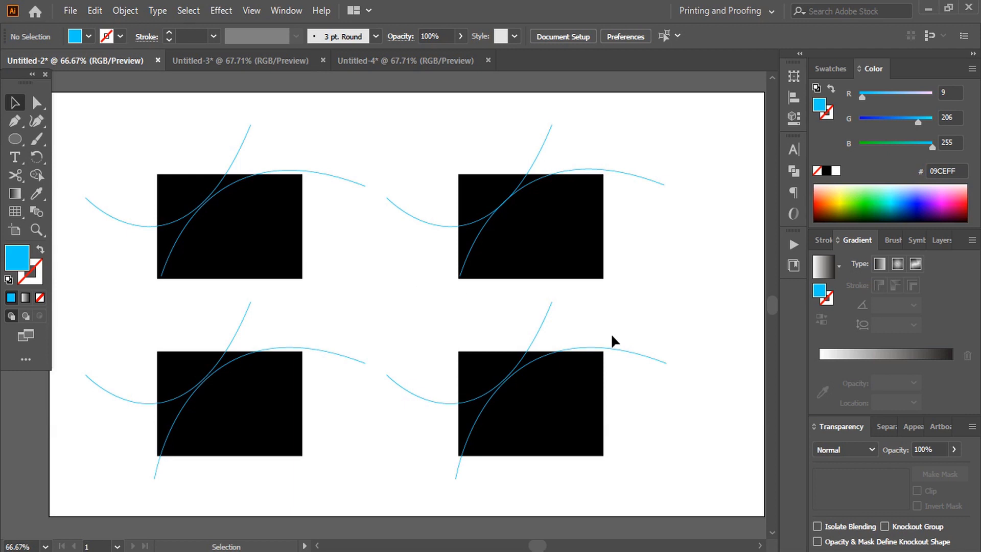
# Examine the four rectangle-and-curve drawings, especially where both blue curves start, cross and end around the upper-left black rectangle
pyautogui.moveTo(652, 483); pyautogui.dragTo(111, 169)
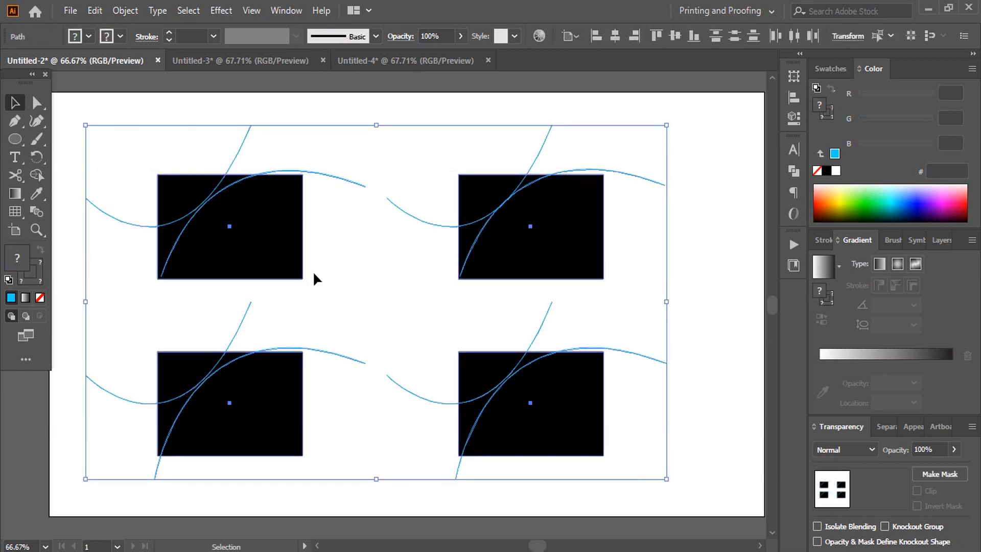
pyautogui.click(336, 259)
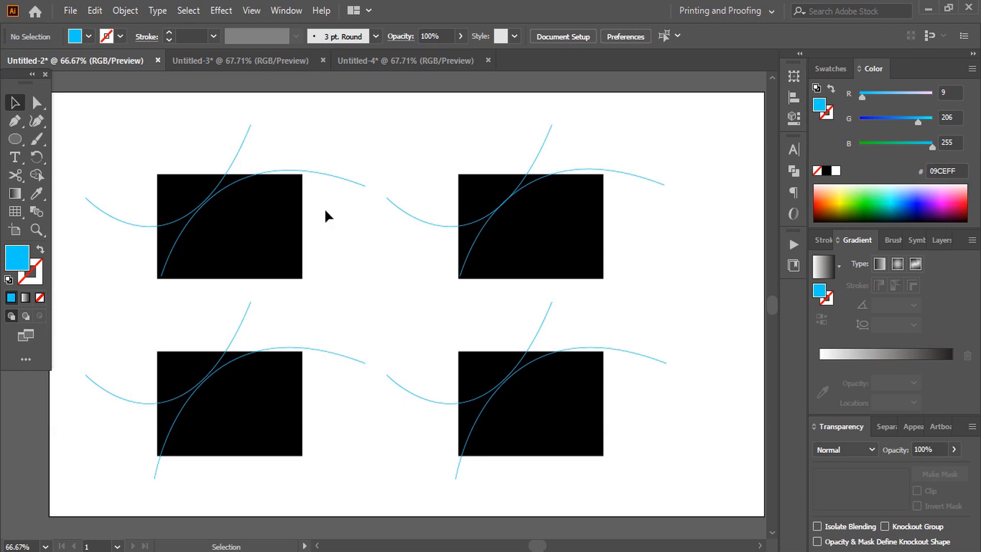
pyautogui.click(36, 229)
pyautogui.moveTo(146, 162); pyautogui.dragTo(335, 314)
pyautogui.press('v')
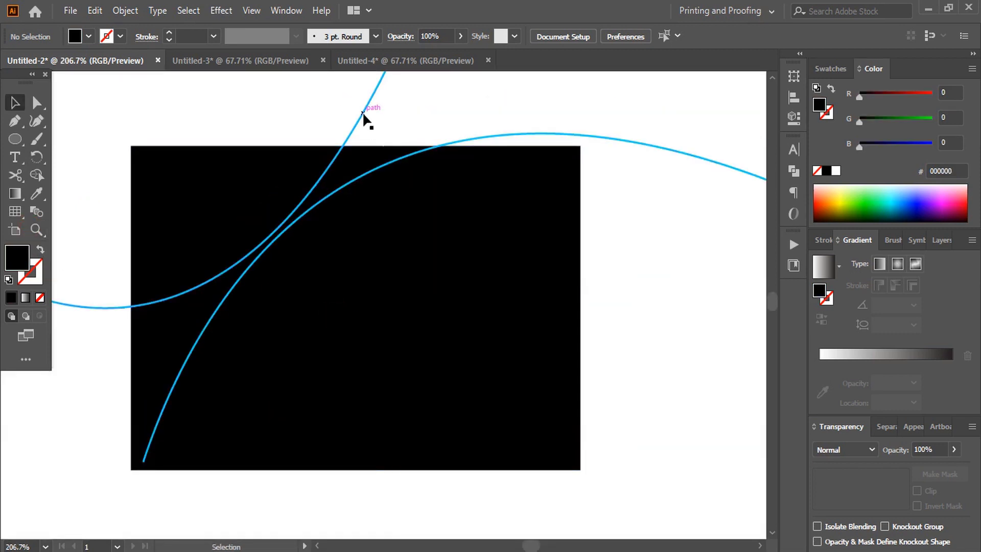
pyautogui.click(363, 118)
pyautogui.click(507, 136)
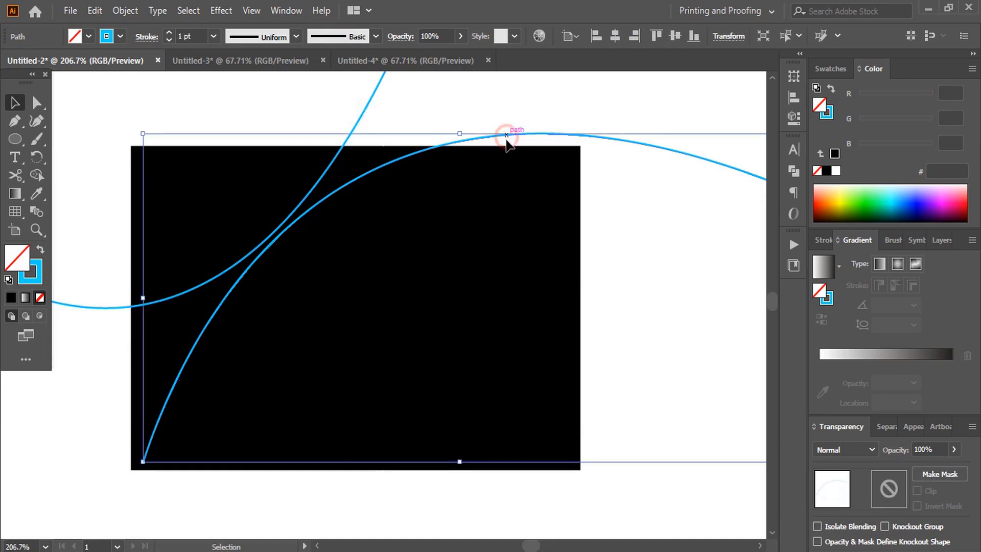
pyautogui.click(444, 268)
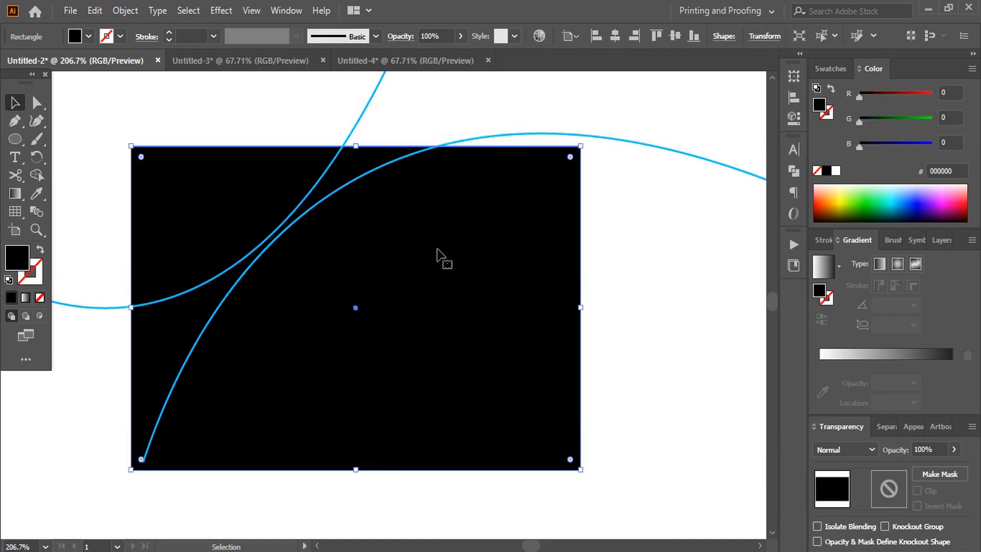
pyautogui.click(366, 122)
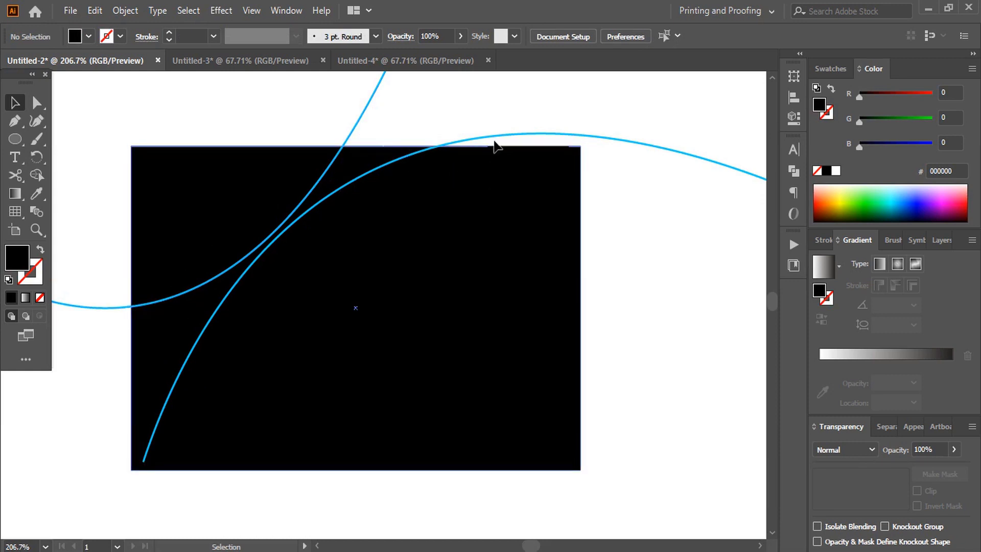
pyautogui.click(496, 137)
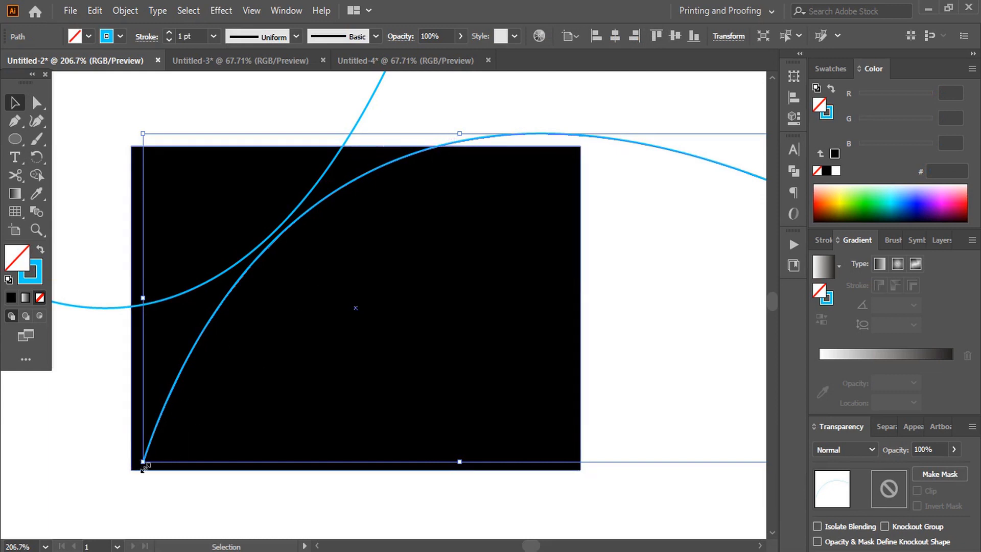
pyautogui.click(112, 358)
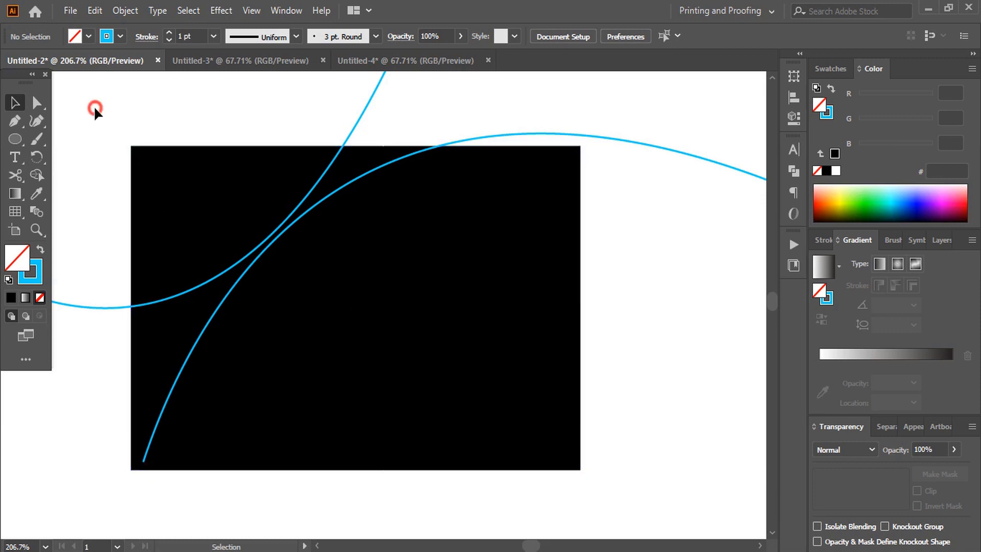
# Using Shape Builder, fill the upper-left drawing's corner region cyan (4EFFF5) and its remaining area pink (FF3198)
pyautogui.moveTo(95, 109); pyautogui.dragTo(562, 455)
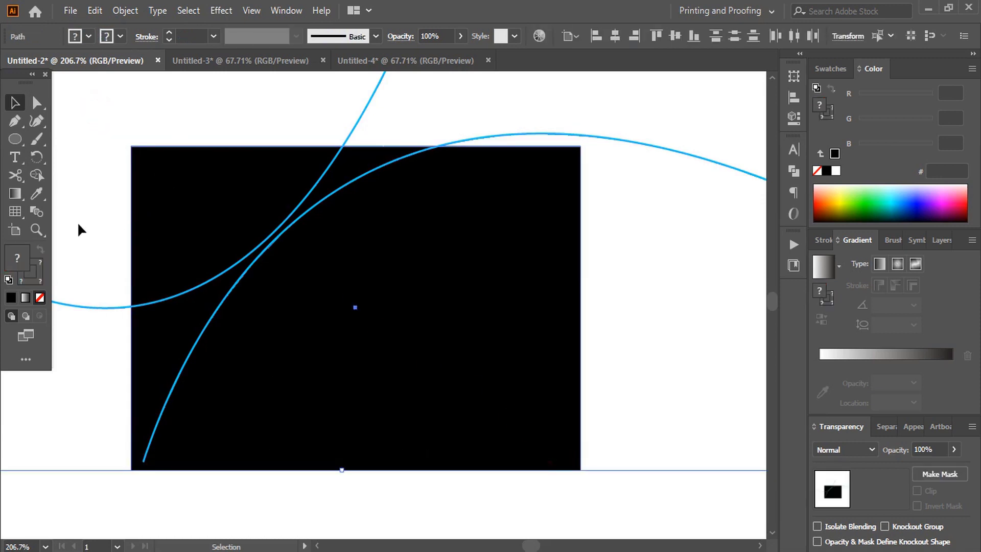
pyautogui.click(36, 174)
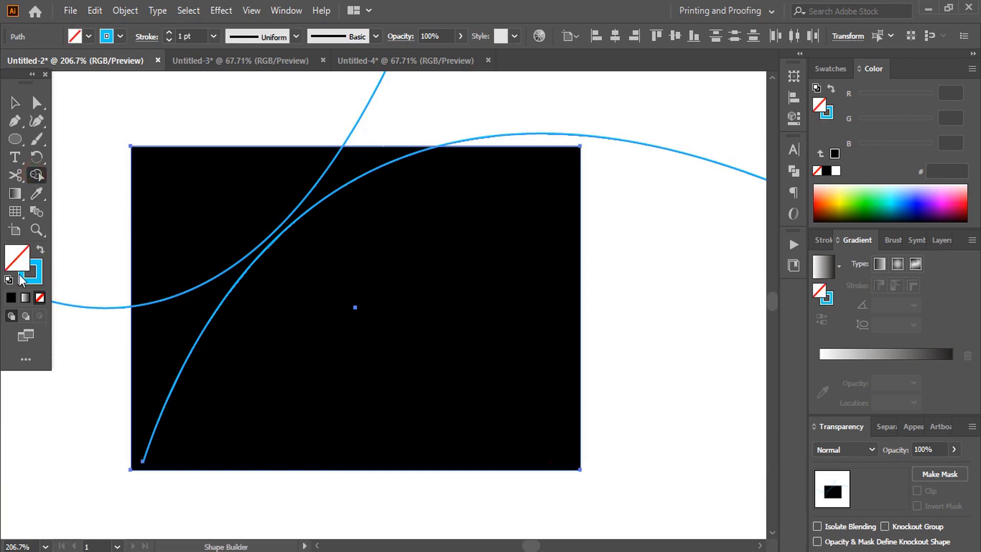
pyautogui.click(889, 190)
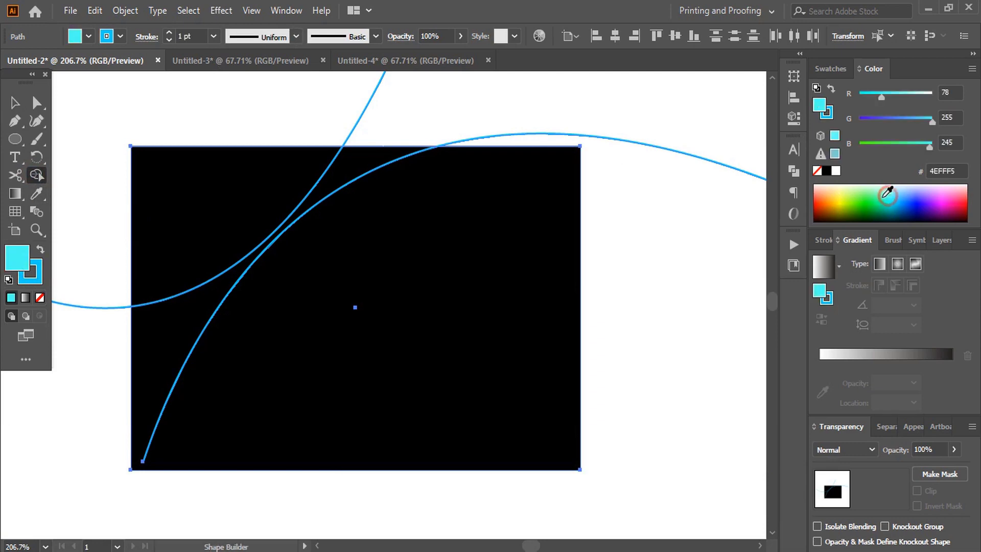
pyautogui.click(219, 193)
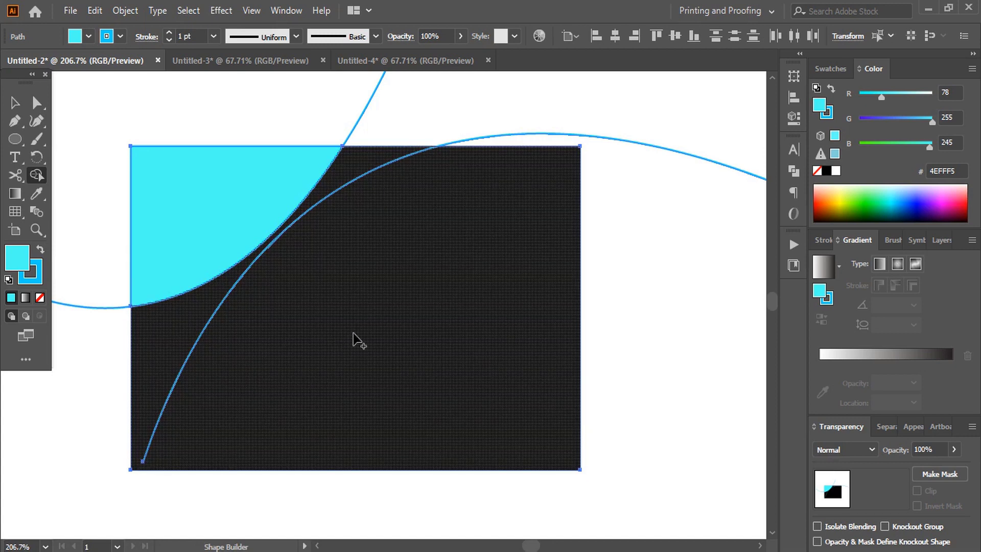
pyautogui.click(951, 198)
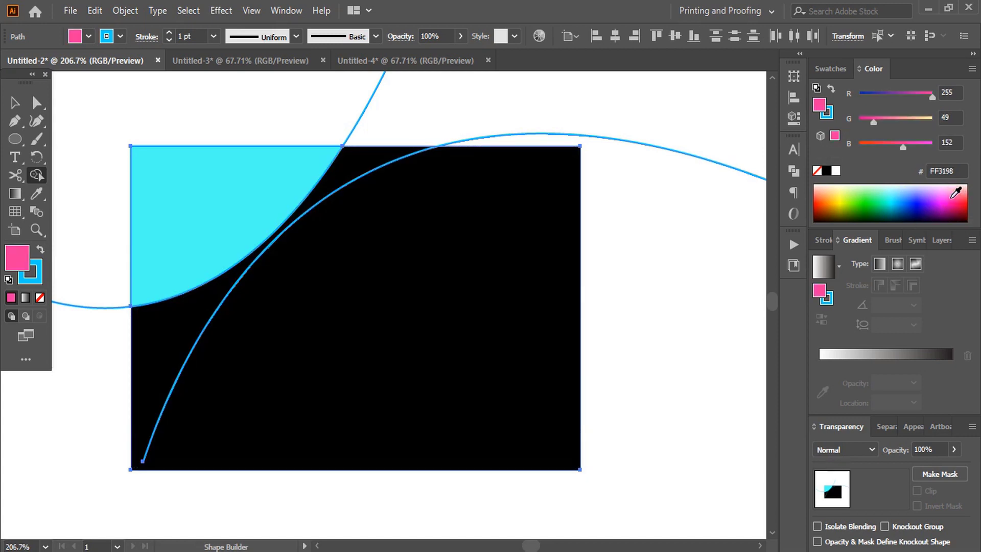
pyautogui.click(444, 309)
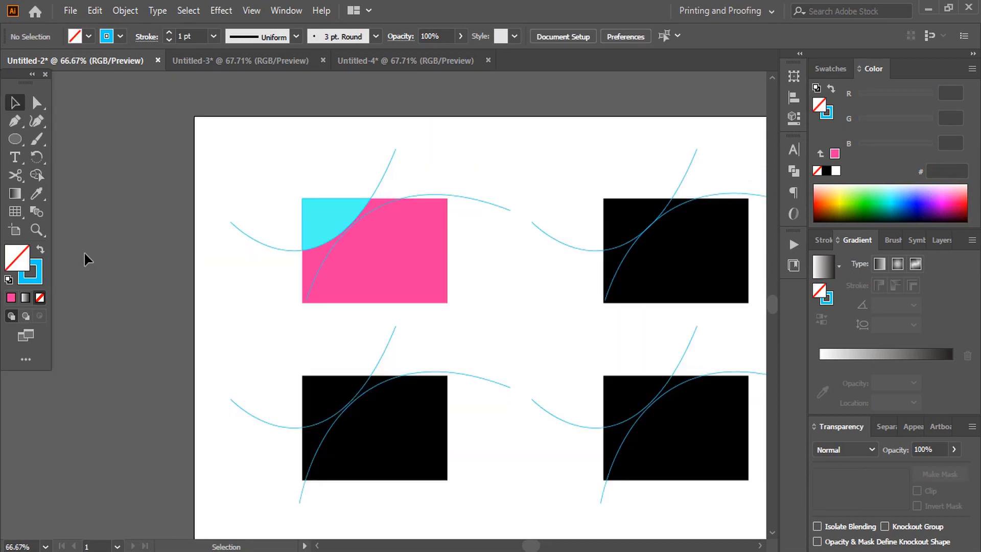
# Using Shape Builder, fill the corner region above both curves in the lower-left drawing with cyan (3AFFF4)
pyautogui.click(37, 229)
pyautogui.moveTo(280, 339); pyautogui.dragTo(500, 521)
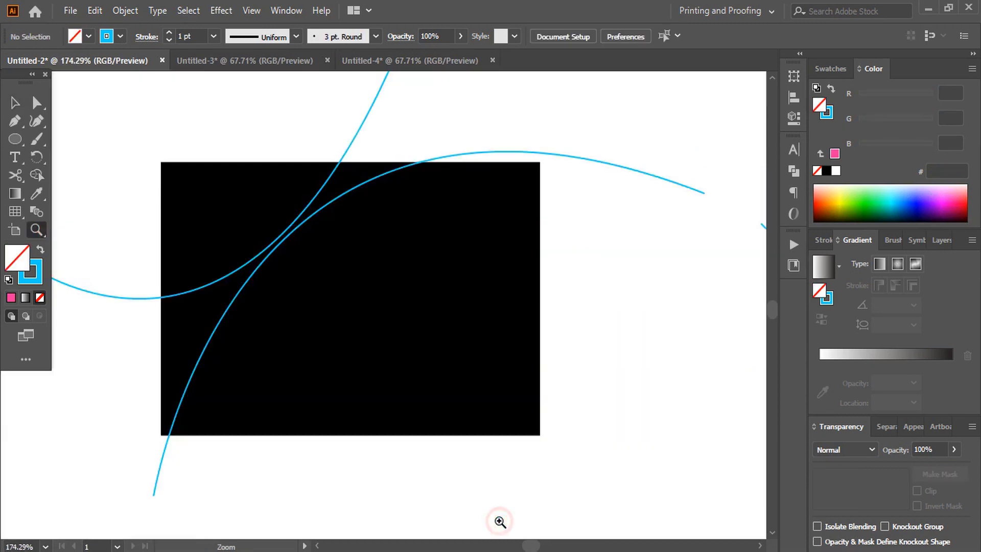
pyautogui.moveTo(146, 130); pyautogui.dragTo(601, 487)
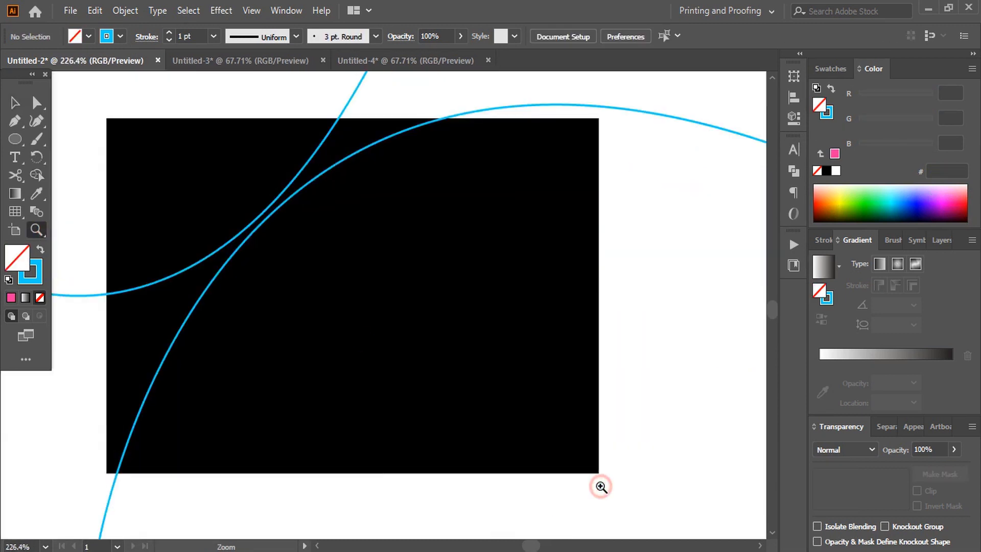
pyautogui.click(13, 100)
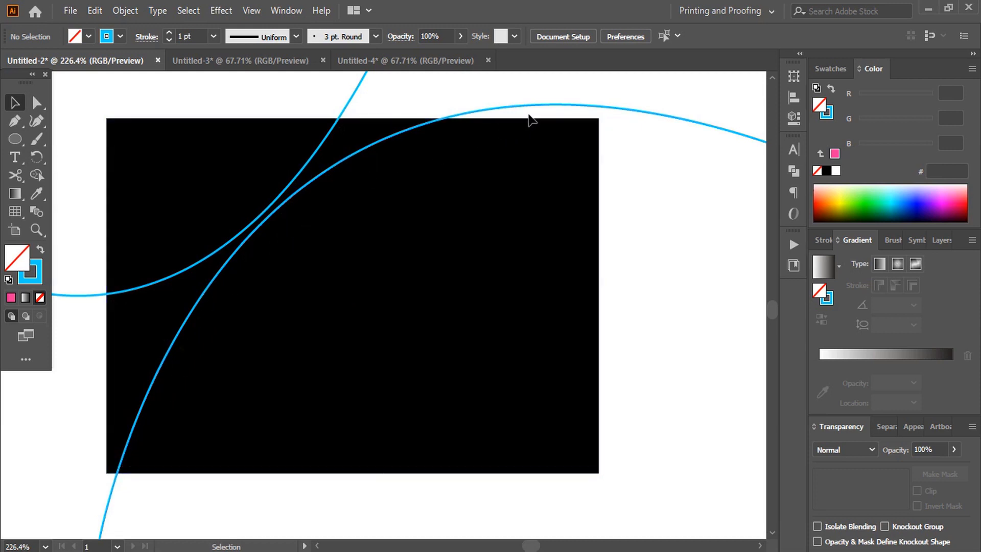
pyautogui.moveTo(657, 442); pyautogui.dragTo(120, 129)
pyautogui.click(40, 179)
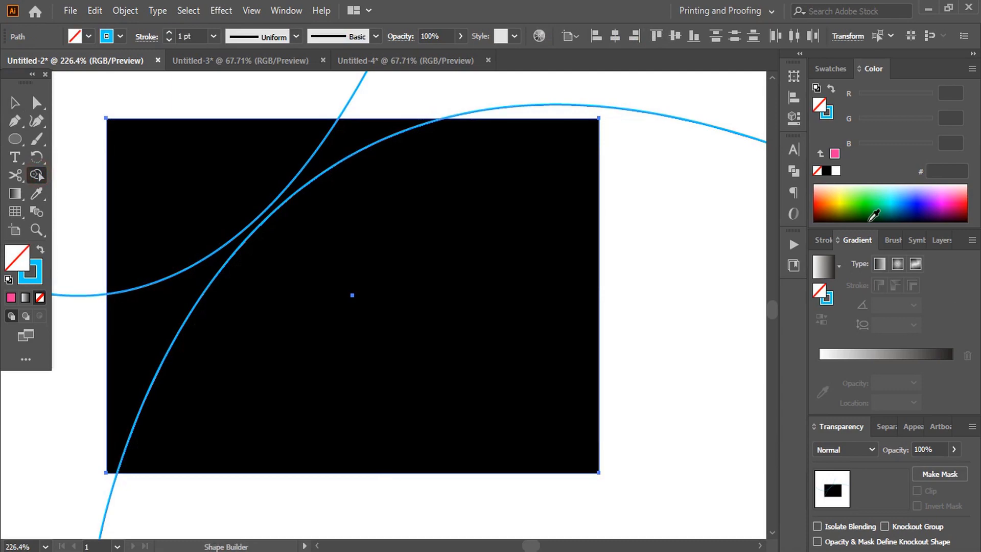
pyautogui.click(889, 196)
pyautogui.click(228, 153)
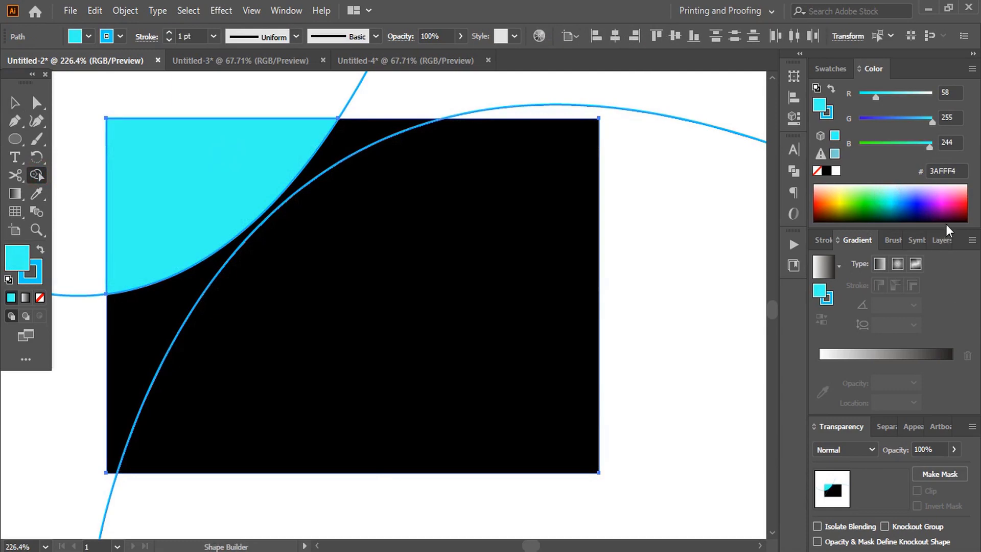
# Fill the lower-left drawing's large area below the curves pink (FF4EE7) and the band between the curves violet (6527FF)
pyautogui.click(947, 193)
pyautogui.click(406, 319)
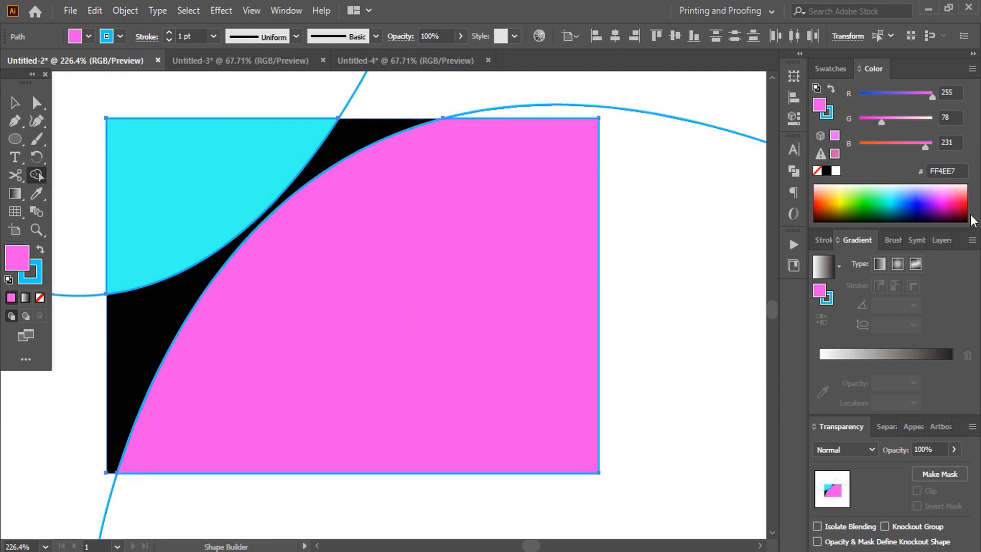
pyautogui.click(907, 197)
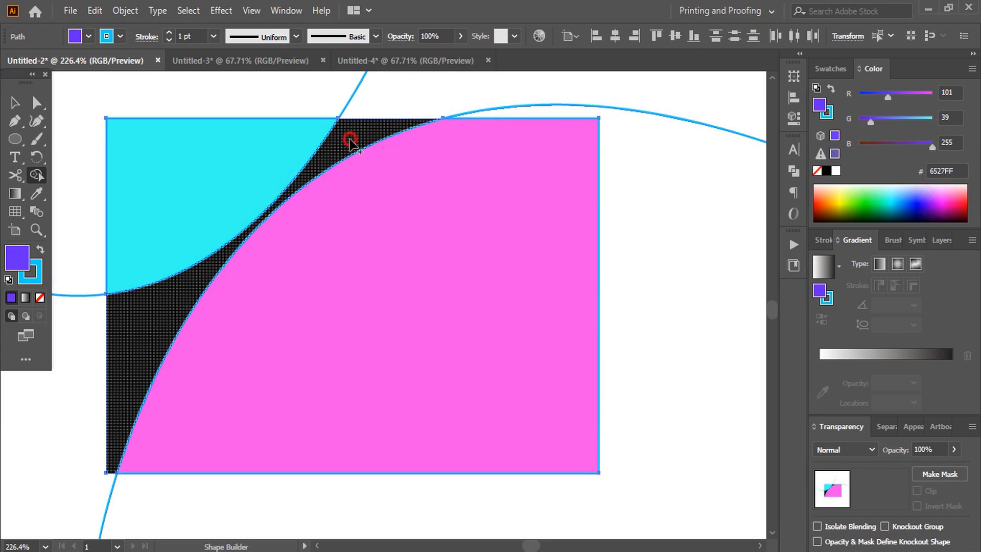
pyautogui.click(350, 144)
pyautogui.press('v')
pyautogui.click(186, 99)
# Using Shape Builder, fill the corner region above the curves in the upper-right drawing with yellow (EBE000)
pyautogui.hotkey('ctrl', '-')
pyautogui.hotkey('ctrl', '-')
pyautogui.hotkey('ctrl', '-')
pyautogui.hotkey('ctrl', '-')
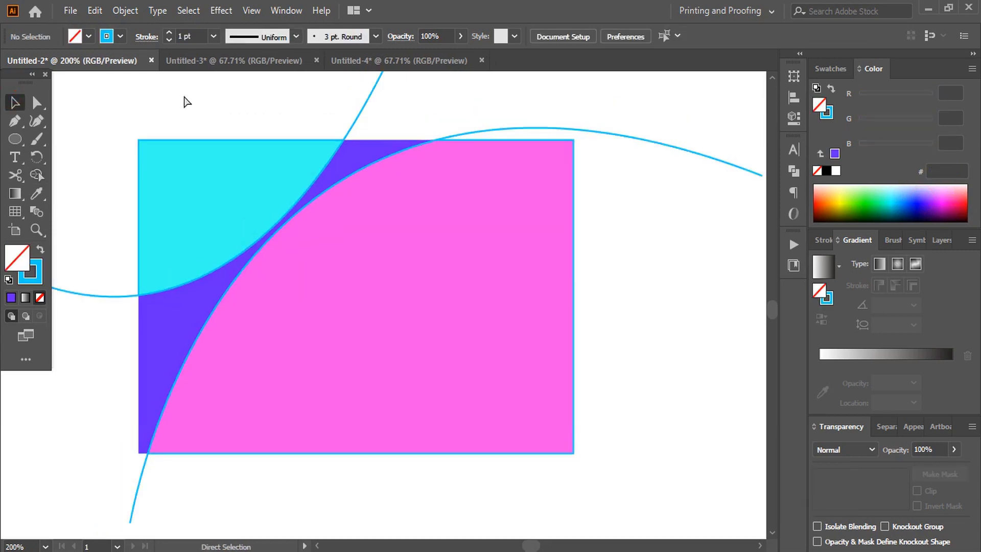
pyautogui.hotkey('ctrl', '-')
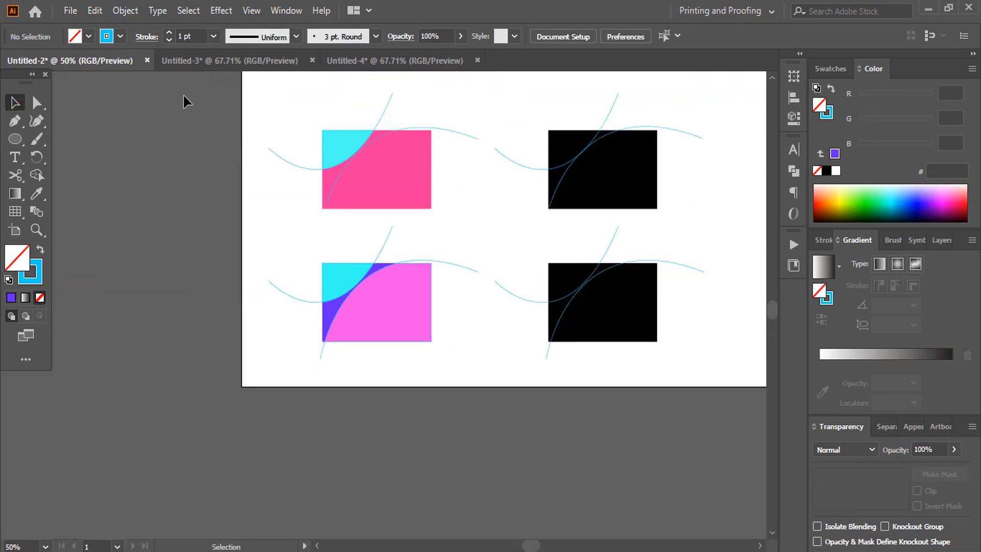
pyautogui.click(36, 229)
pyautogui.moveTo(525, 102); pyautogui.dragTo(697, 242)
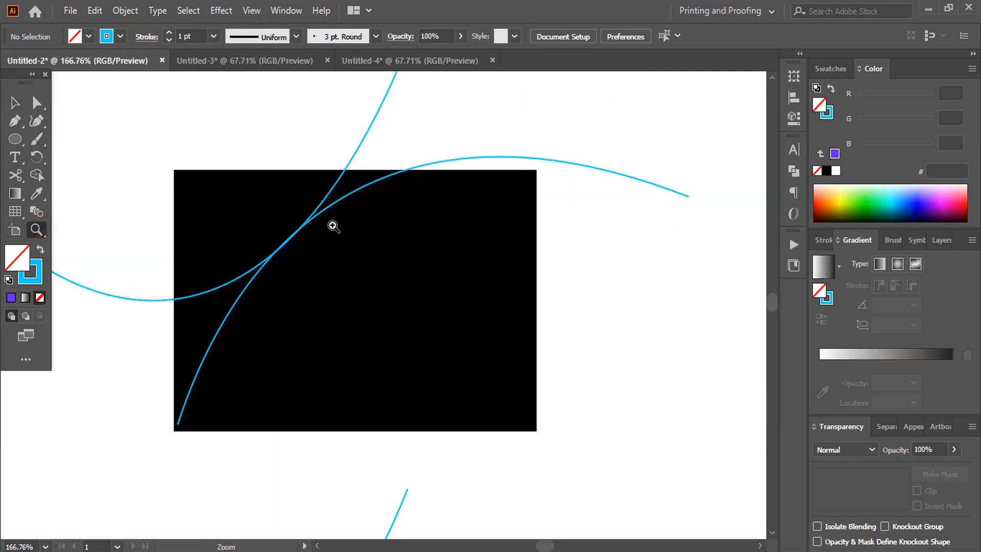
pyautogui.moveTo(149, 149); pyautogui.dragTo(547, 430)
pyautogui.press('v')
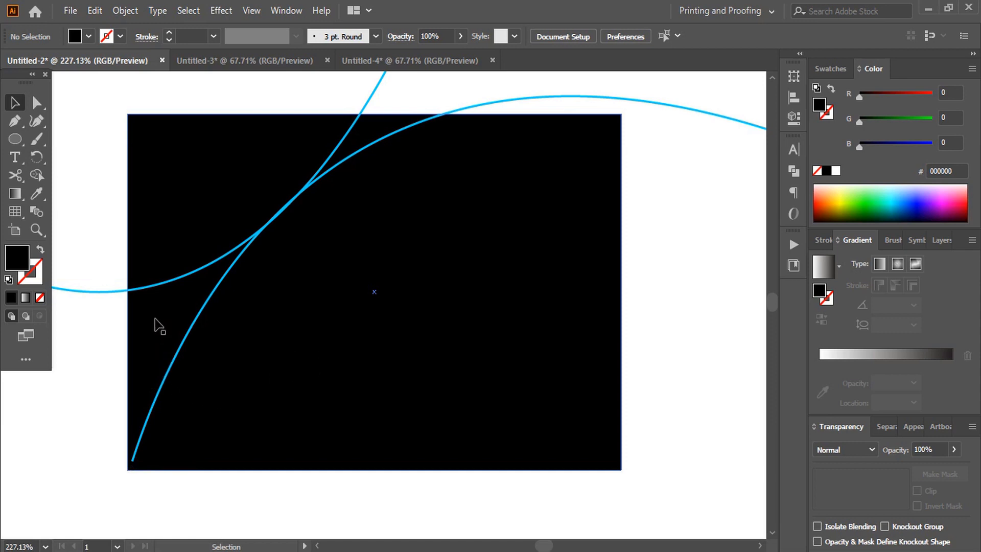
pyautogui.moveTo(94, 108); pyautogui.dragTo(580, 478)
pyautogui.click(36, 175)
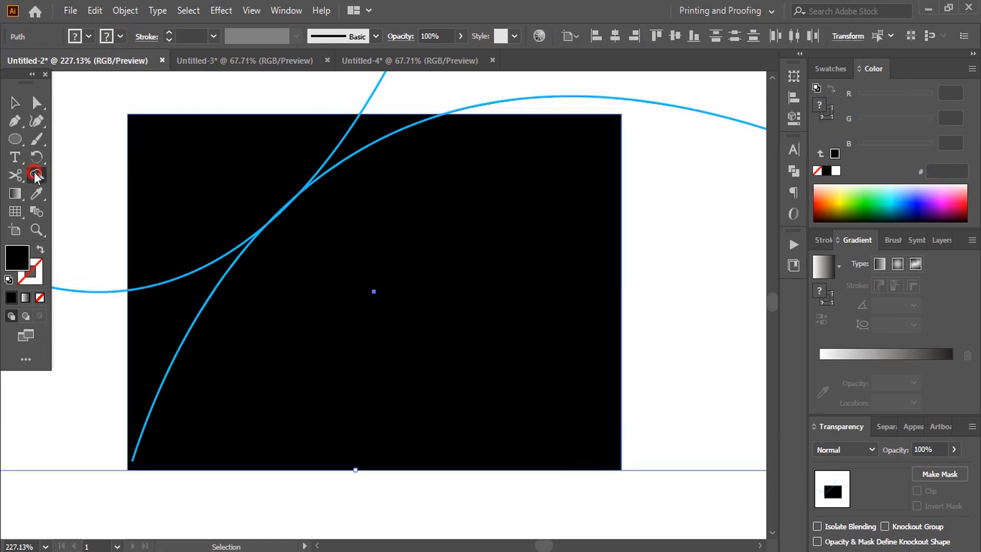
pyautogui.click(836, 202)
pyautogui.click(219, 167)
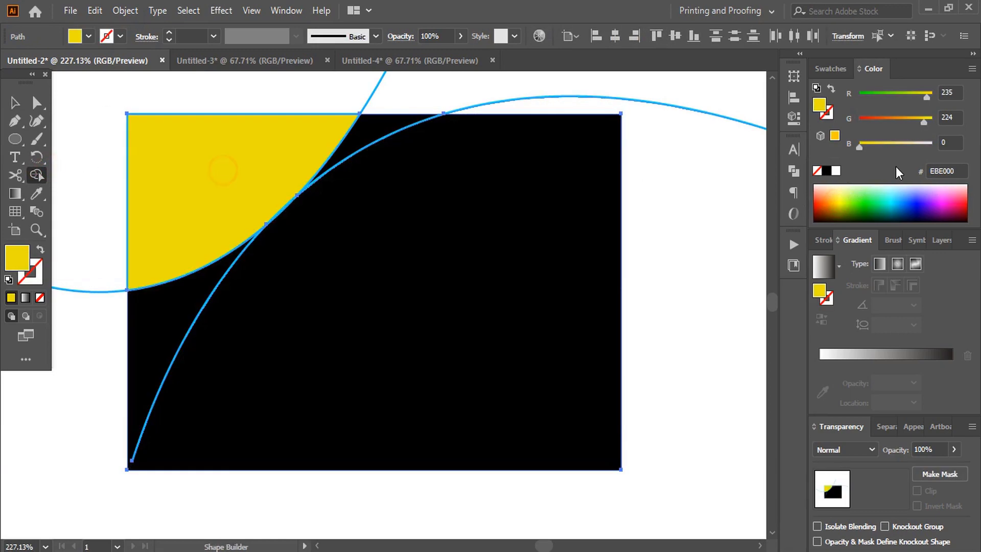
# Fill the upper-right drawing's large lower area blue (003FEB) and the sliver along its top edge red (D70030)
pyautogui.click(910, 197)
pyautogui.click(393, 258)
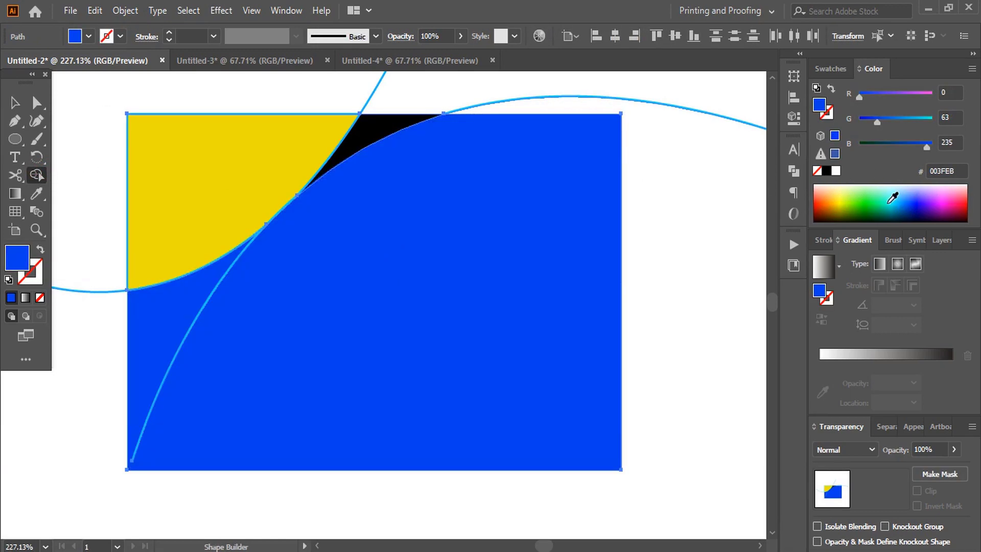
pyautogui.click(902, 198)
pyautogui.click(955, 203)
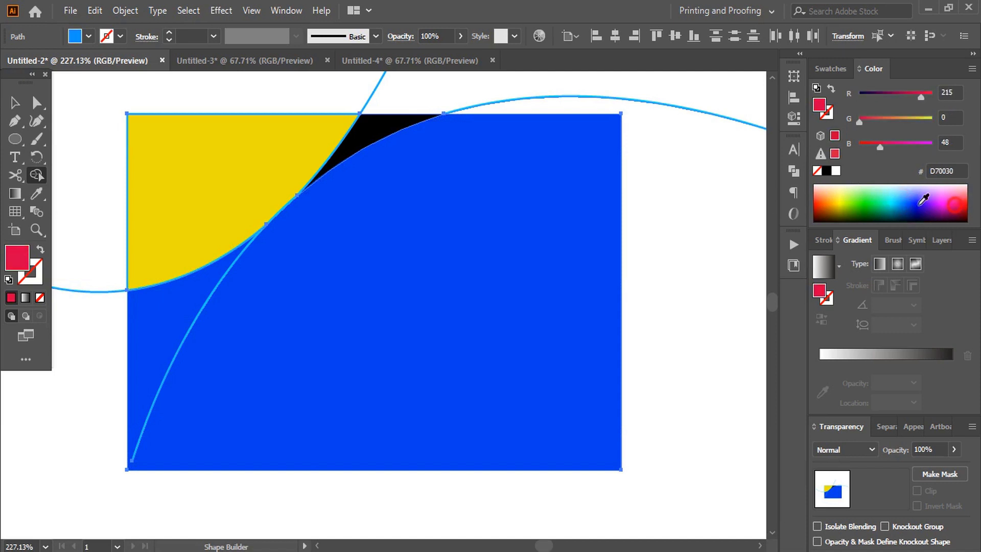
pyautogui.click(378, 125)
pyautogui.click(13, 101)
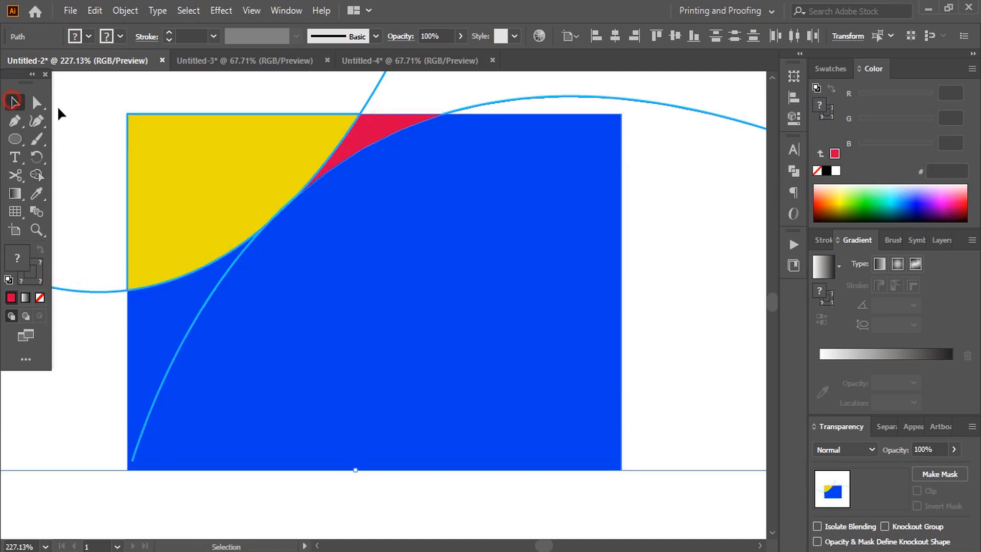
pyautogui.click(657, 223)
# Duplicate the lower-right black rectangle with its two curves and place the copies side by side
pyautogui.hotkey('ctrl', '0')
pyautogui.moveTo(306, 320); pyautogui.dragTo(489, 443)
pyautogui.moveTo(422, 401); pyautogui.dragTo(506, 412)
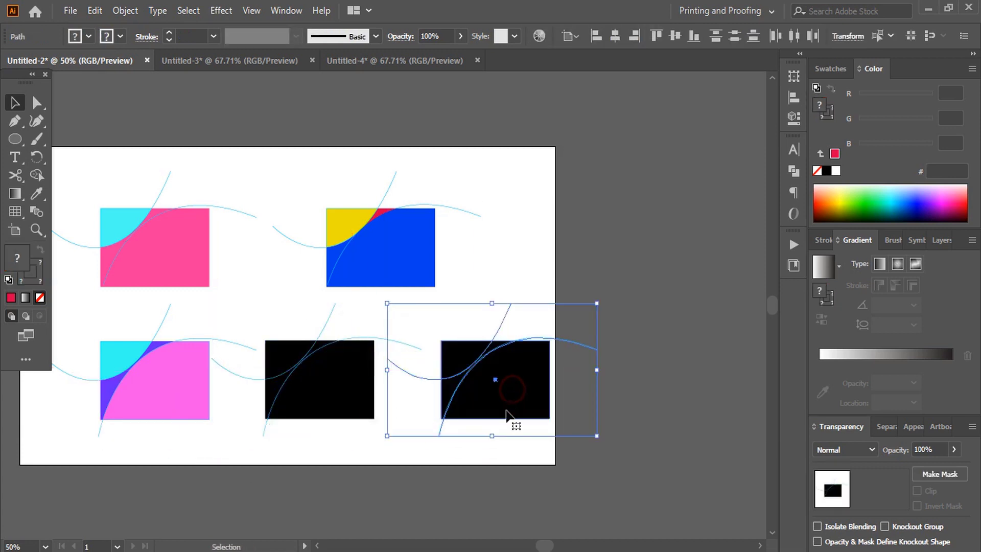
pyautogui.moveTo(470, 476); pyautogui.dragTo(516, 390)
# Using Shape Builder, fill the corner region above the curves in the lower-right black rectangle with orange (FF691D)
pyautogui.scroll(5, 513, 391)
pyautogui.click(36, 174)
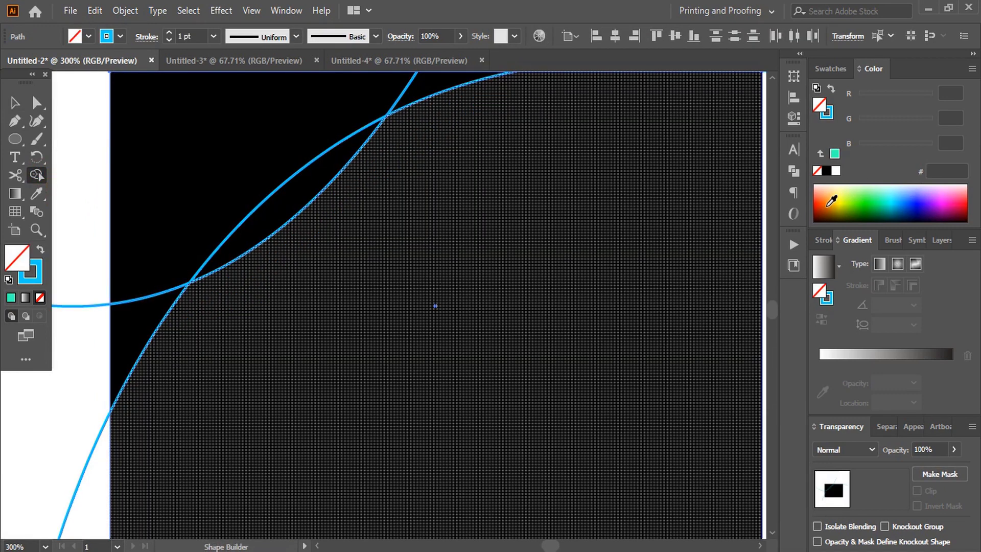
pyautogui.click(830, 199)
pyautogui.scroll(1, 549, 327)
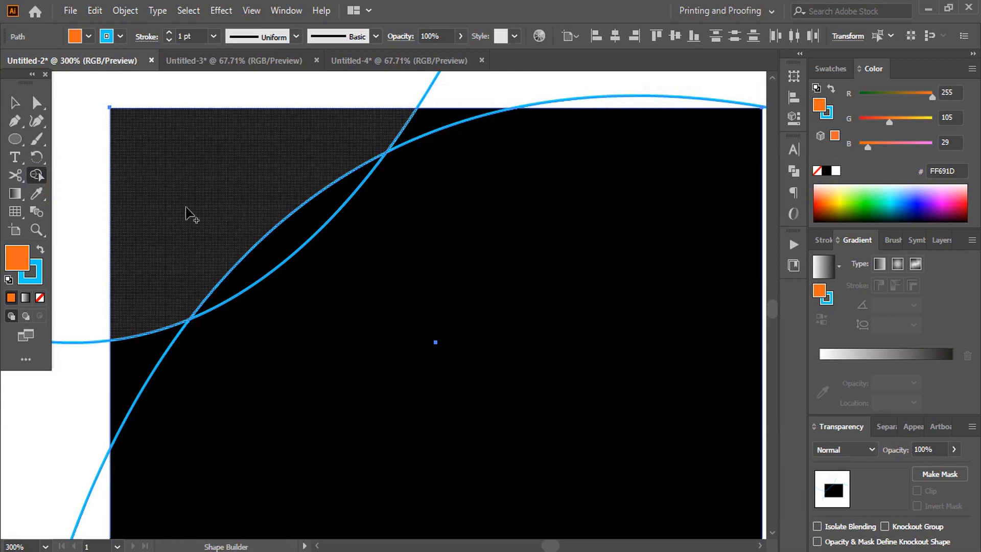
pyautogui.click(186, 207)
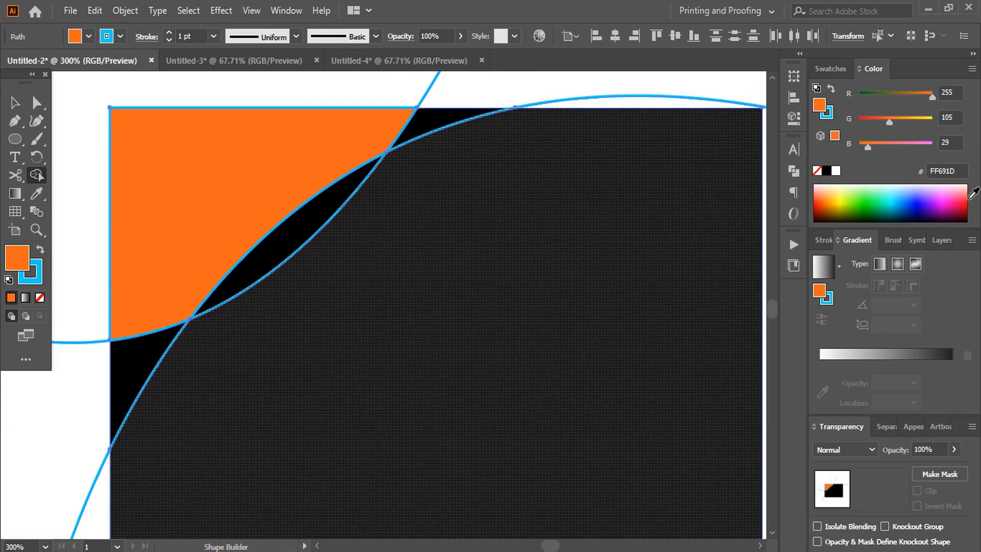
# Fill the lower-right drawing's large area below the curves magenta (E100D0) and the two outer slivers between the curves teal (00D7AD)
pyautogui.press('Left')
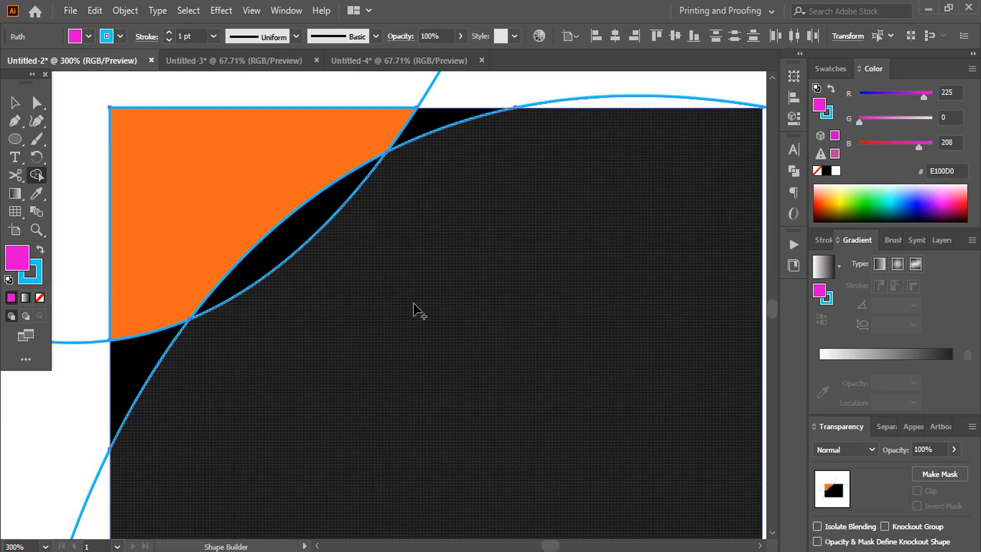
pyautogui.click(415, 307)
pyautogui.click(887, 200)
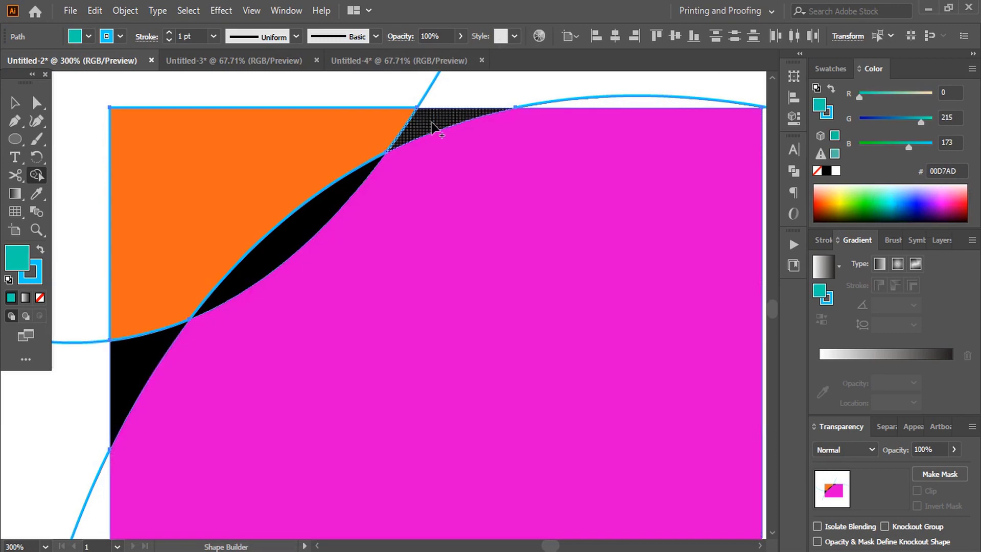
pyautogui.click(431, 123)
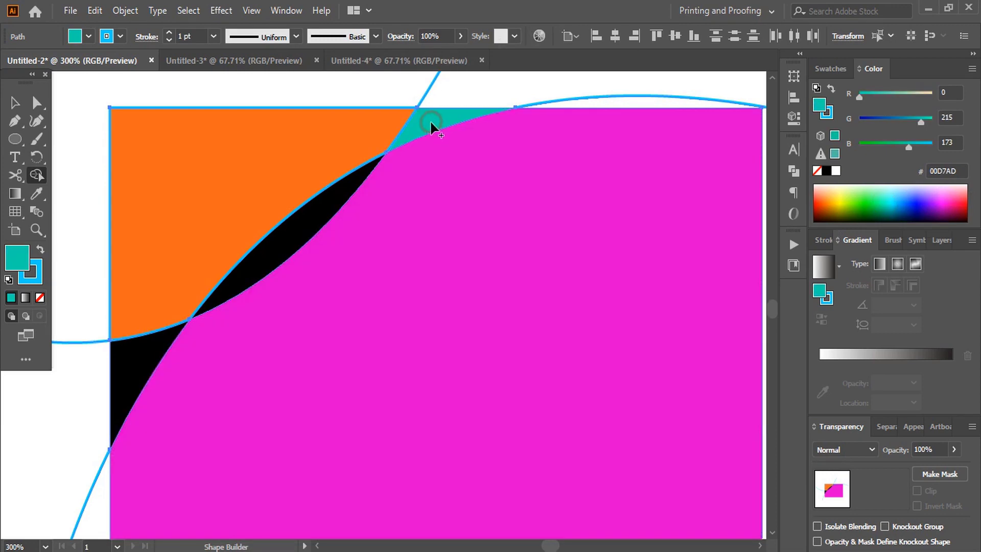
pyautogui.click(126, 358)
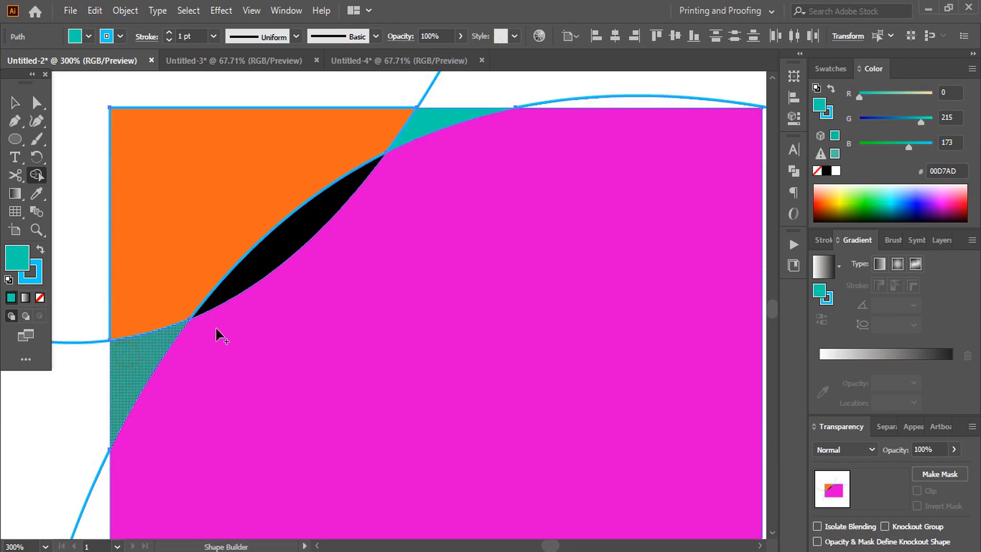
# Fill the lens-shaped region between the two curve crossings blue (1700FF) and deselect the drawing
pyautogui.click(918, 202)
pyautogui.click(317, 230)
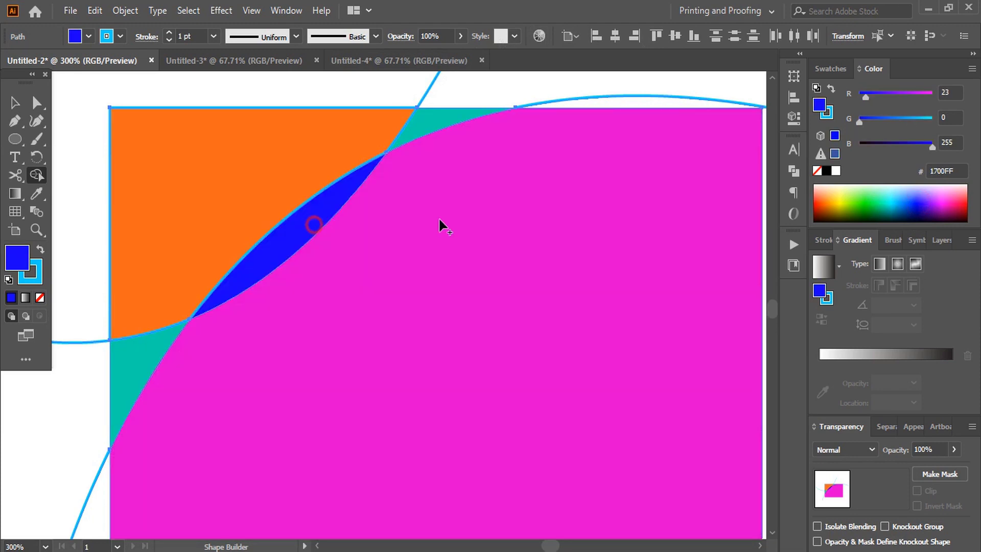
pyautogui.click(15, 102)
pyautogui.click(218, 89)
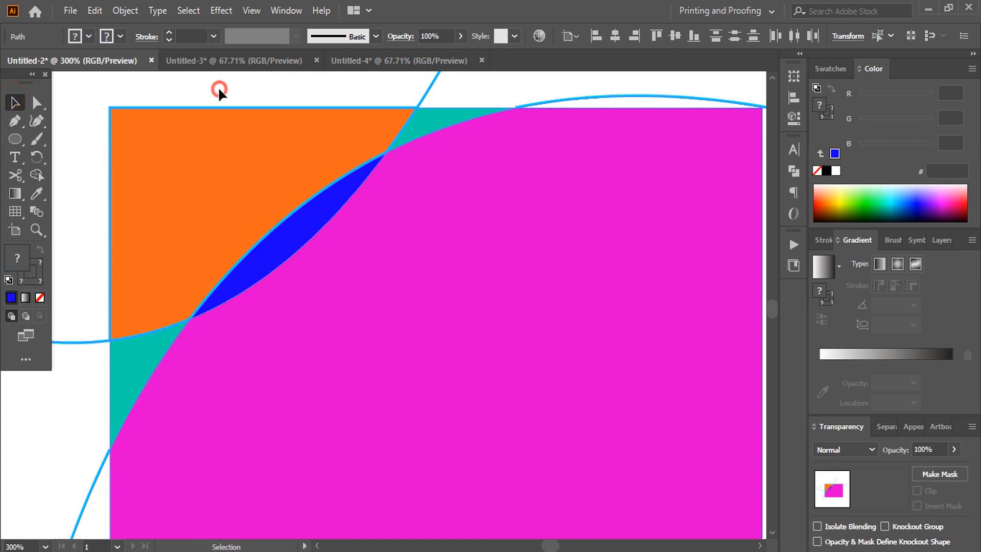
# Examine all five coloured drawings on the artboard and compare how the curves divide each rectangle
pyautogui.hotkey('ctrl', '-')
pyautogui.hotkey('ctrl', '-')
pyautogui.hotkey('ctrl', '-')
pyautogui.hotkey('ctrl', '-')
pyautogui.hotkey('ctrl', '-')
pyautogui.hotkey('ctrl', '-')
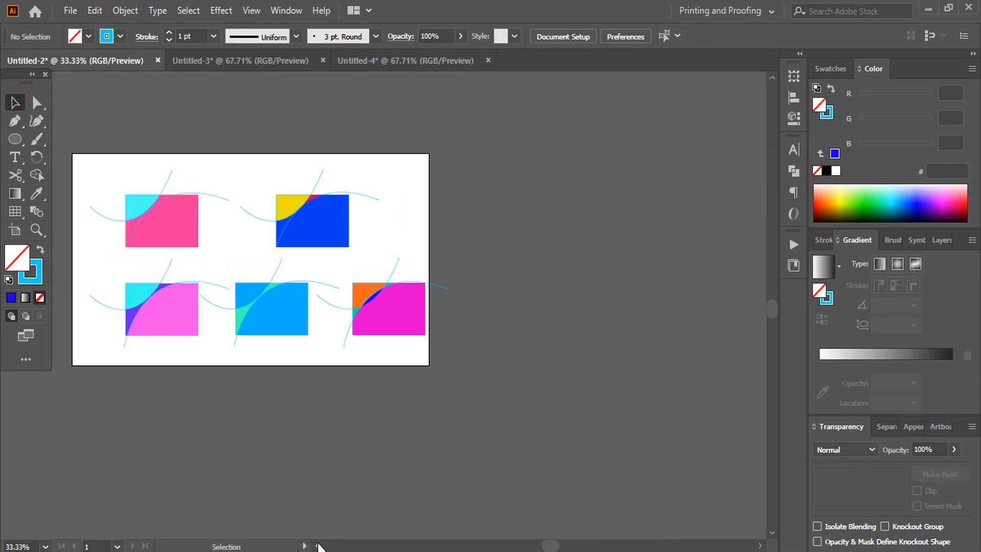
pyautogui.click(318, 545)
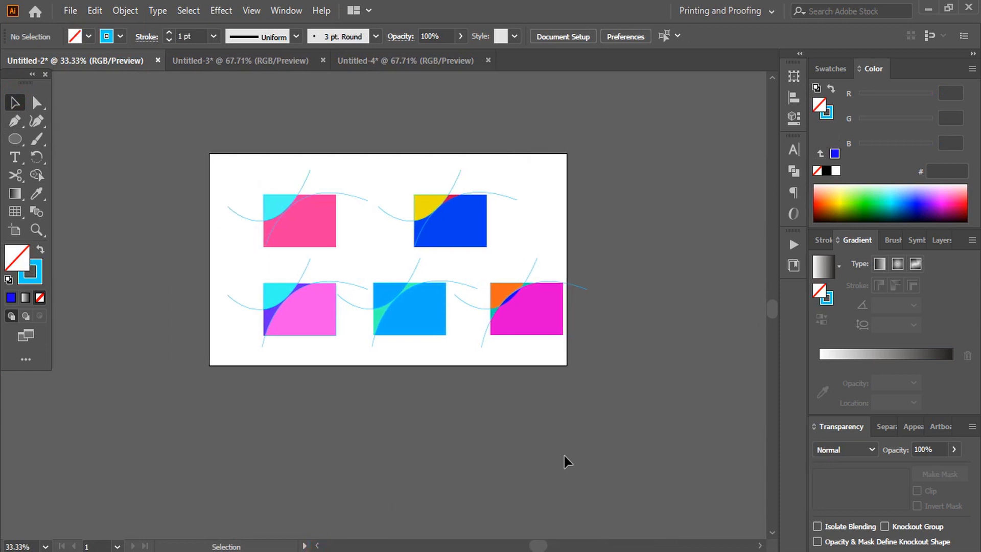
pyautogui.hotkey('ctrl', '+')
pyautogui.hotkey('ctrl', '+')
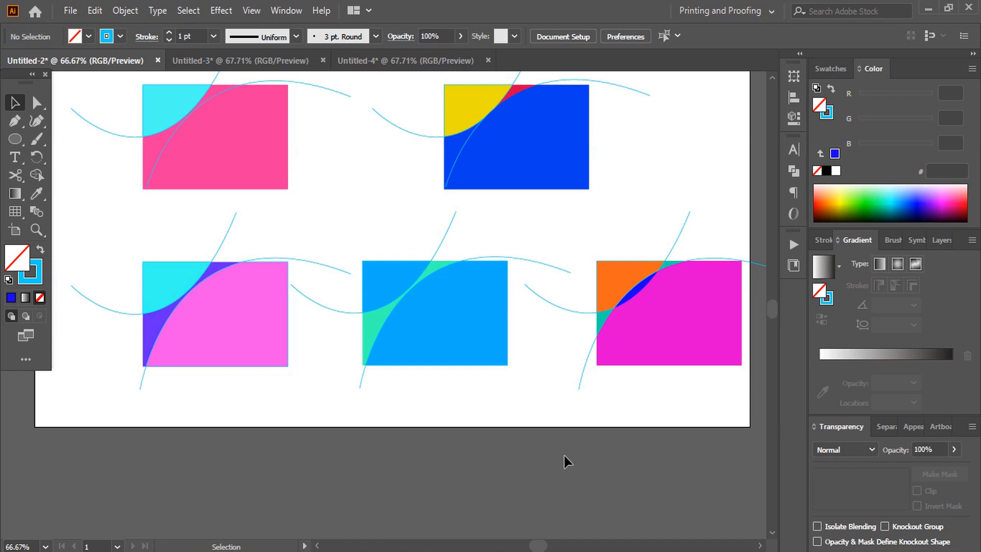
pyautogui.scroll(3, 624, 249)
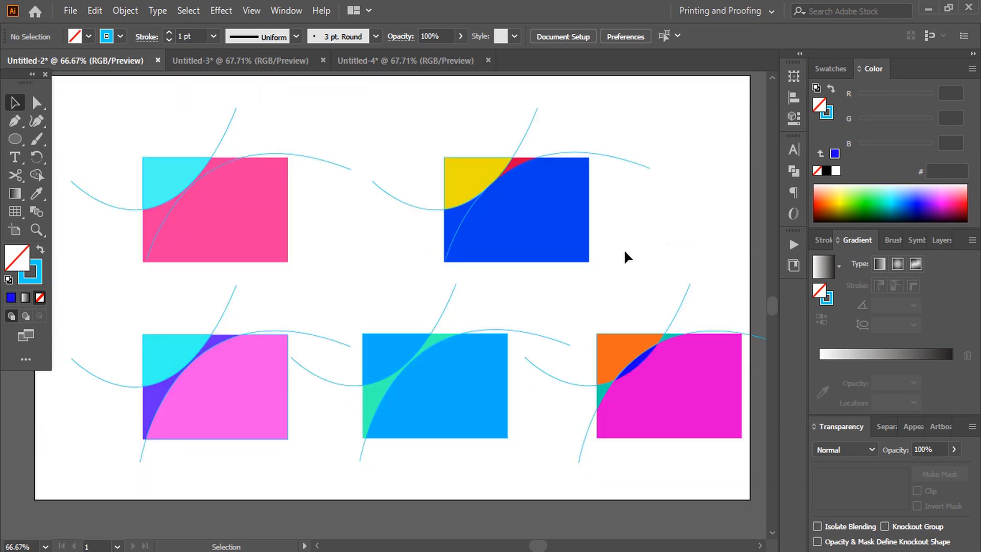
# Switch to the Untitled-3 document and select all three overlapping circles of the left group
pyautogui.click(260, 63)
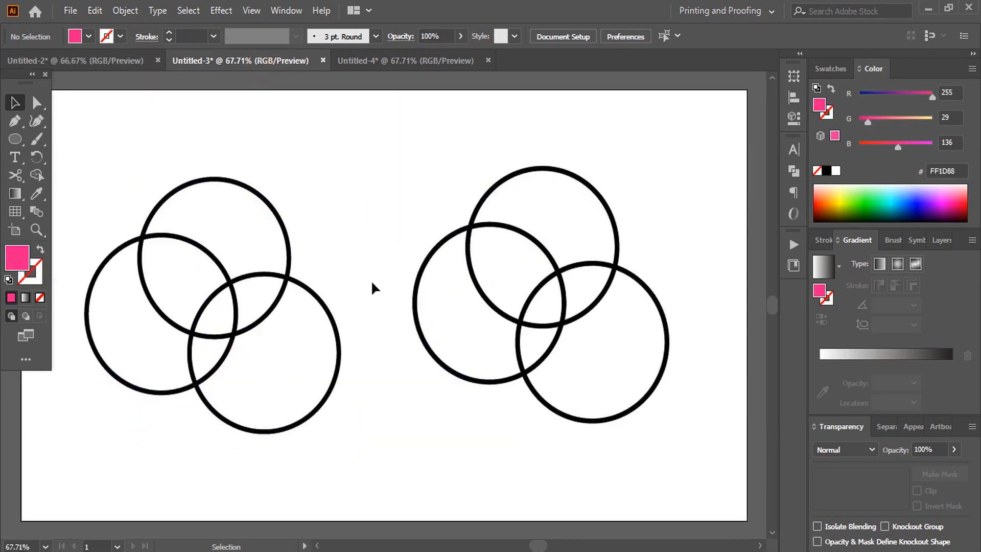
pyautogui.click(474, 212)
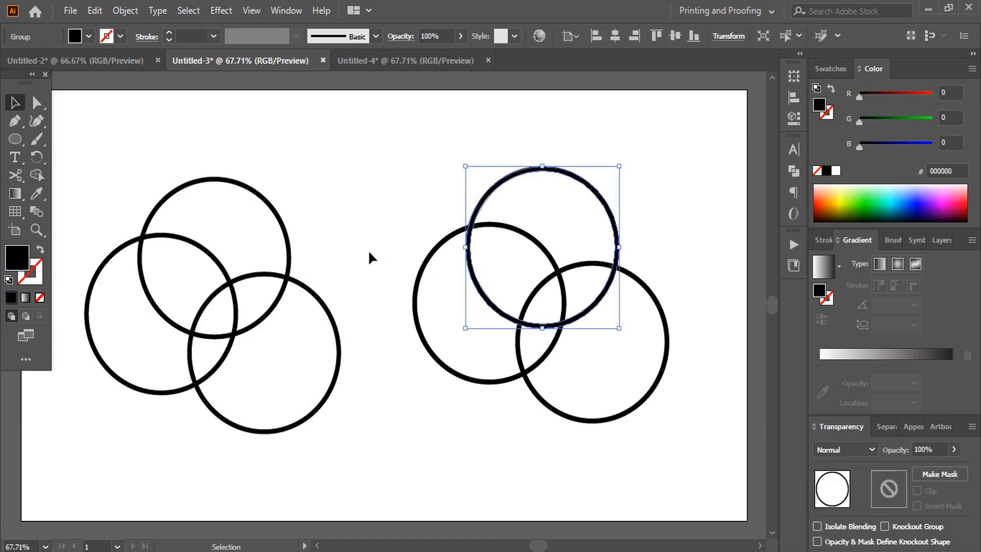
pyautogui.click(291, 242)
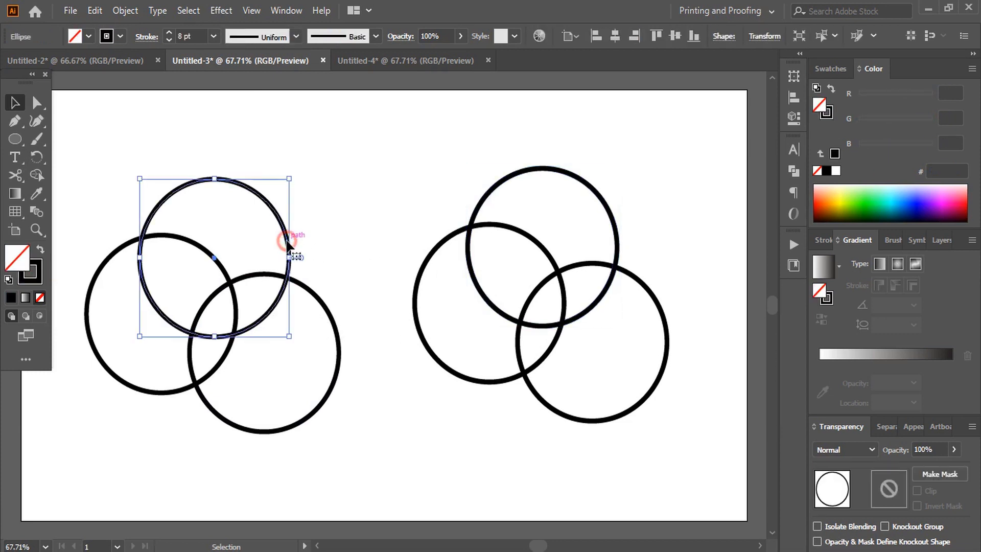
pyautogui.click(356, 213)
pyautogui.moveTo(116, 158); pyautogui.dragTo(317, 444)
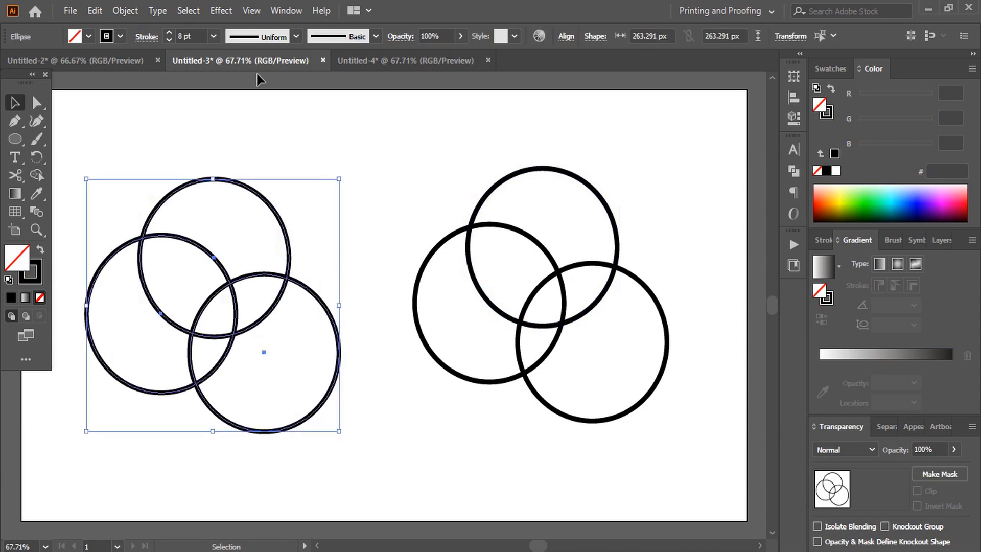
# Using Shape Builder, merge the top circle's upper region with its overlap on the left circle, filled magenta (FF31EF)
pyautogui.click(35, 174)
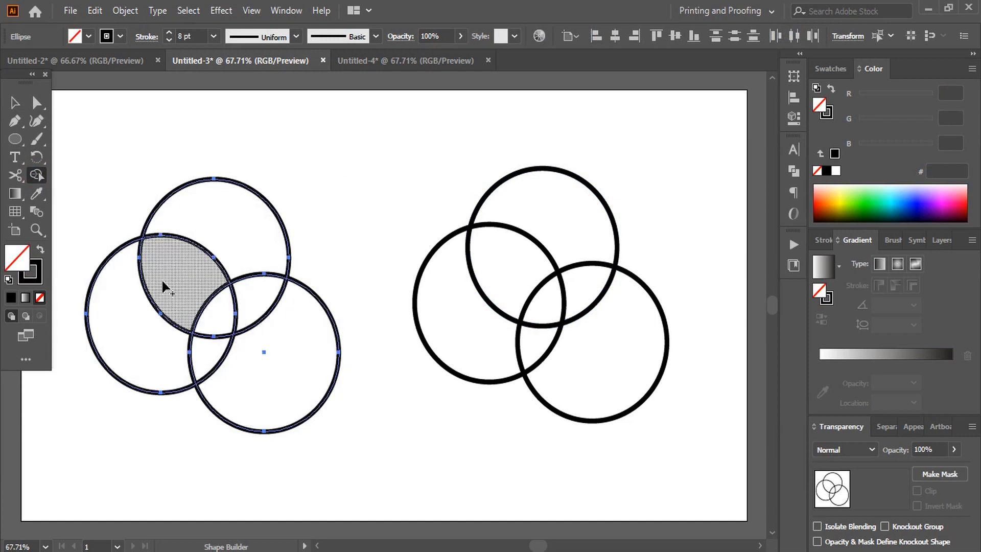
pyautogui.click(945, 195)
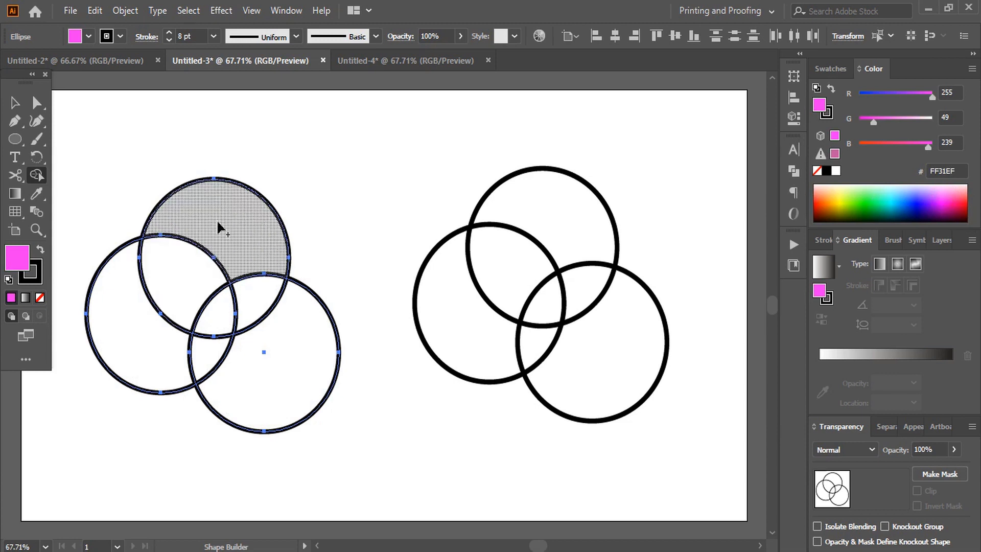
pyautogui.moveTo(186, 277); pyautogui.dragTo(210, 233)
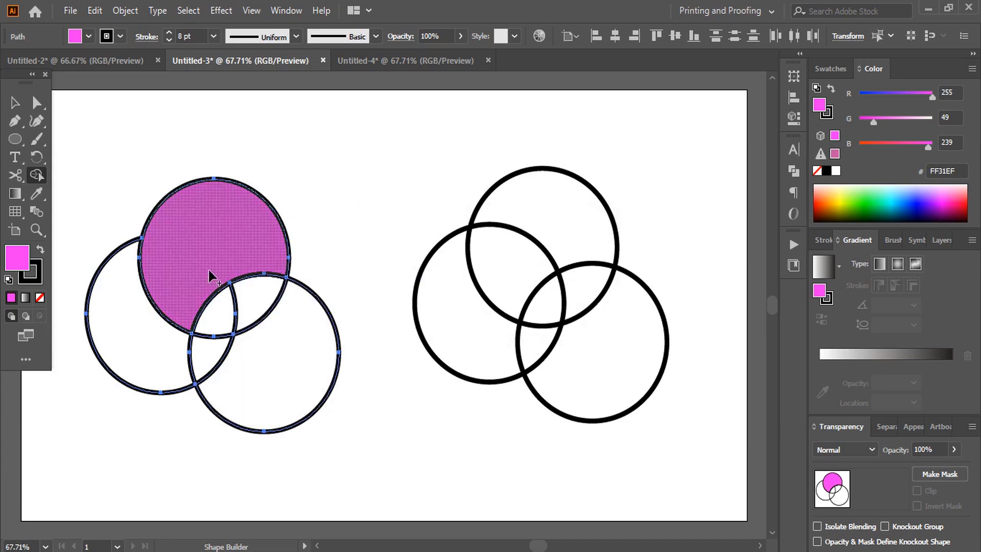
# Fill the overlap of the top and lower-right circles and the left circle's remaining area with cyan (00CEE1)
pyautogui.click(892, 203)
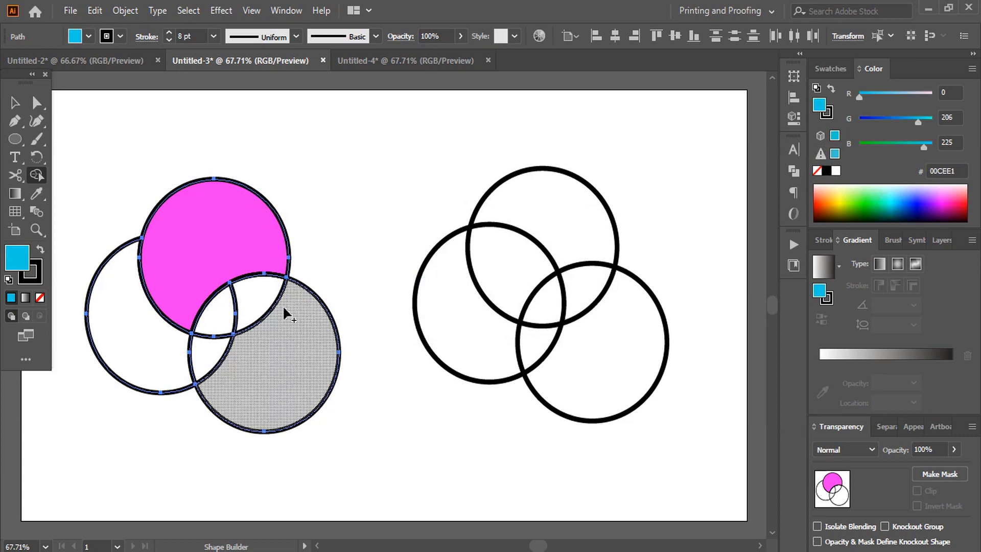
pyautogui.click(258, 302)
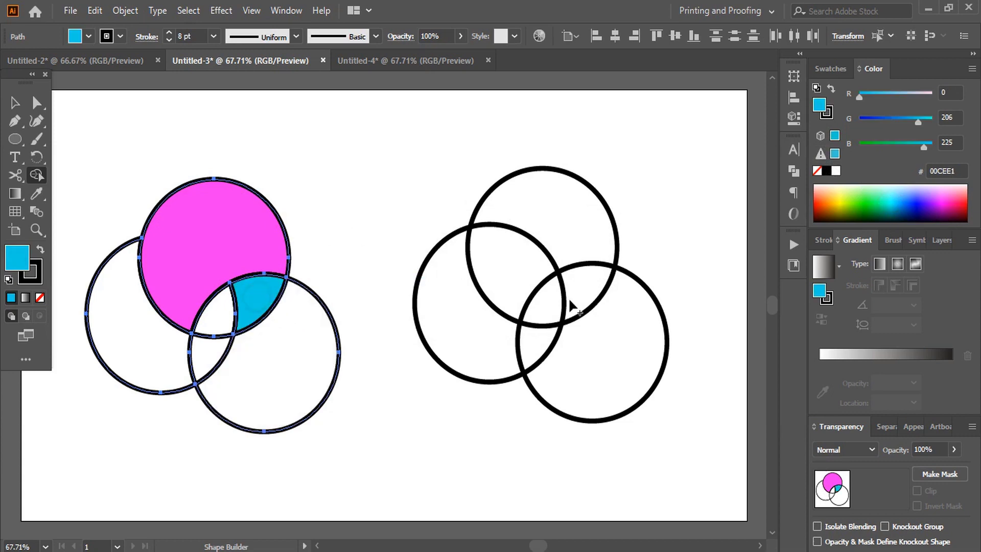
pyautogui.click(123, 330)
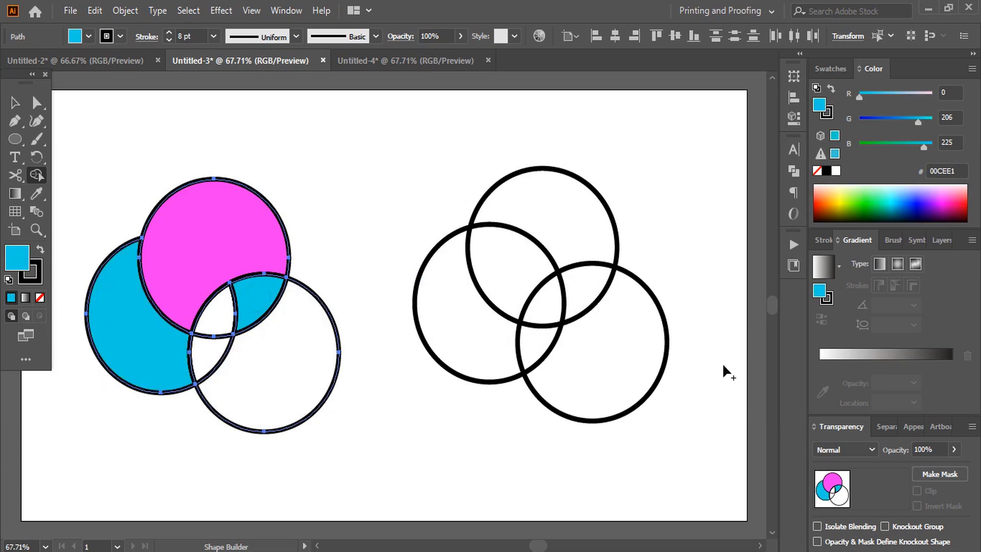
# Fill the central region where all three circles overlap with green (7EFF1D)
pyautogui.click(959, 195)
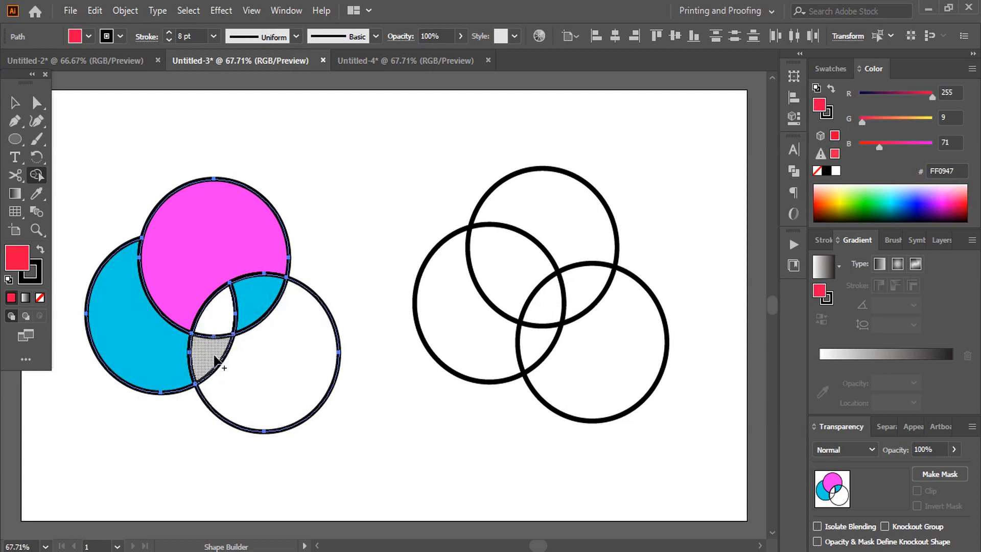
pyautogui.click(904, 194)
pyautogui.hotkey('ctrl', '1')
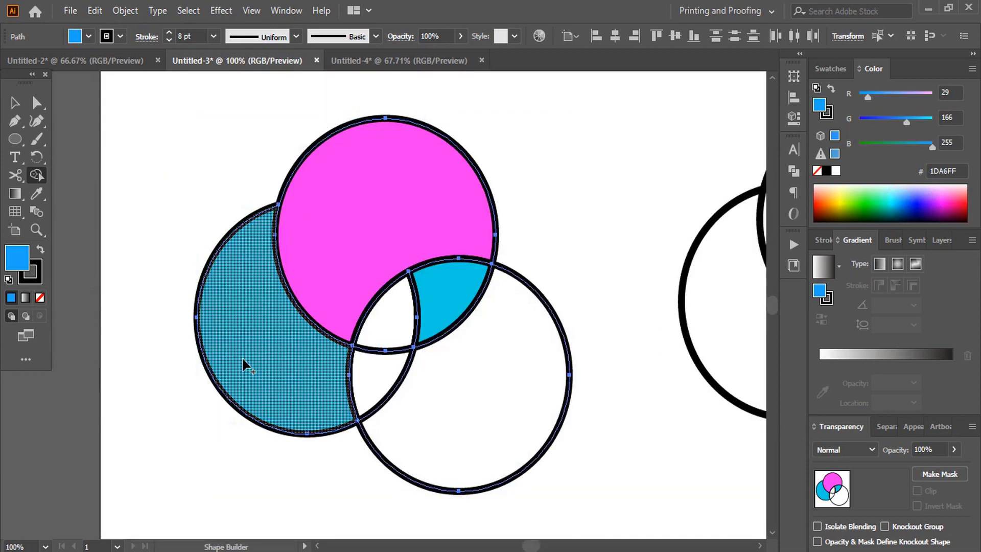
pyautogui.click(858, 194)
pyautogui.click(389, 321)
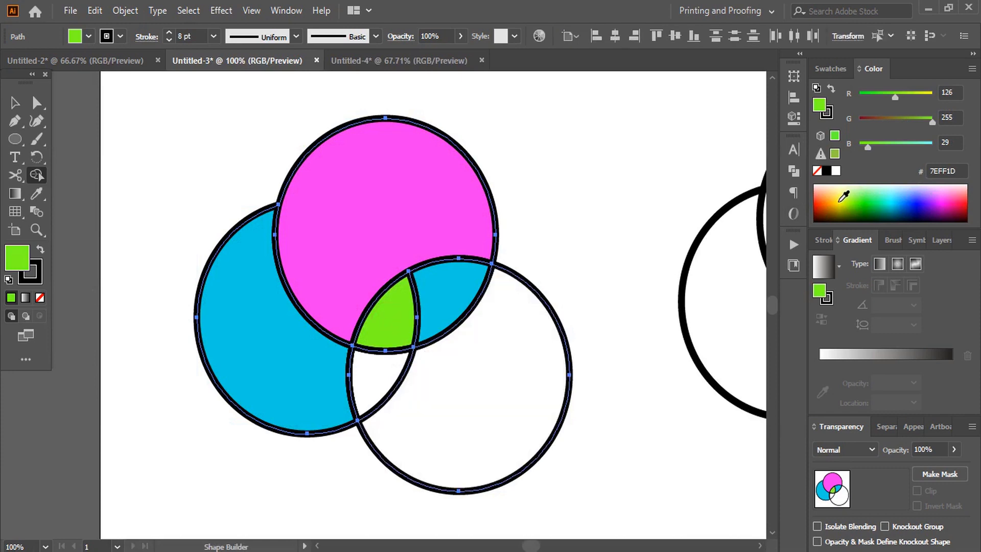
# Fill the lower overlap region orange (E14500) and the lower-right circle's remaining area pink (FF44A7), and deselect the circles
pyautogui.click(822, 201)
pyautogui.click(376, 376)
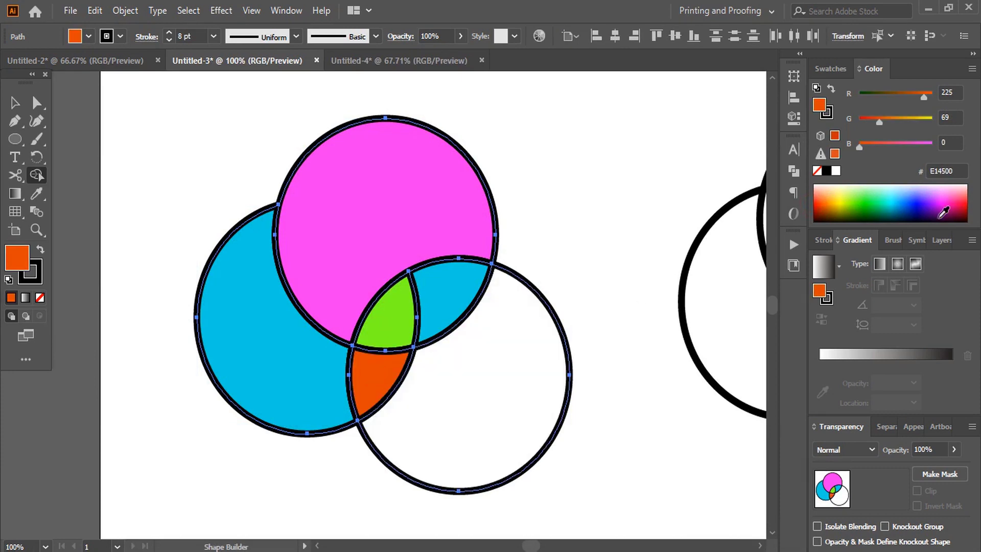
pyautogui.click(953, 196)
pyautogui.moveTo(482, 408); pyautogui.dragTo(568, 348)
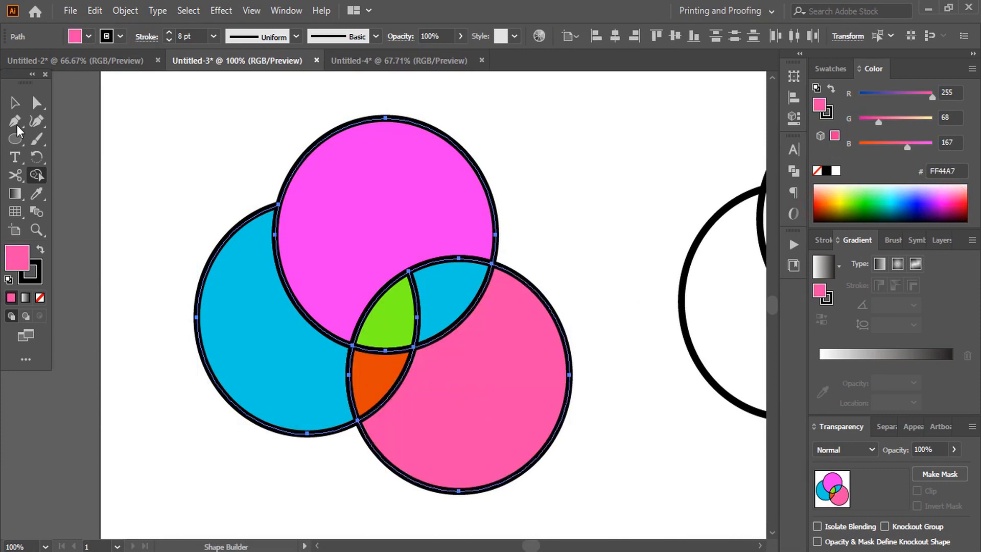
pyautogui.click(14, 105)
pyautogui.click(170, 136)
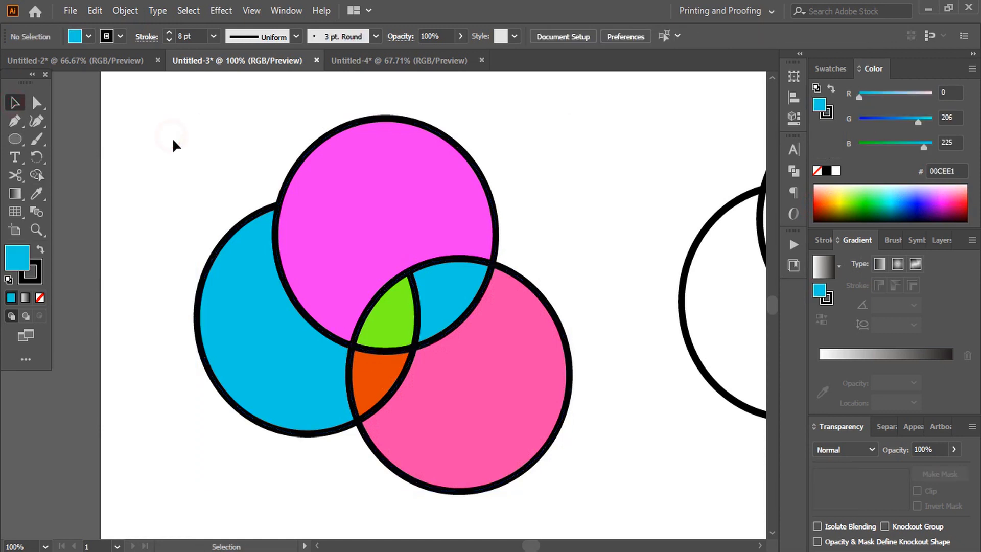
# Select the orange and green overlap regions together to inspect them as separate shapes, and clear the selection
pyautogui.click(377, 393)
pyautogui.keyDown('shift'); pyautogui.click(390, 319); pyautogui.keyUp('shift')
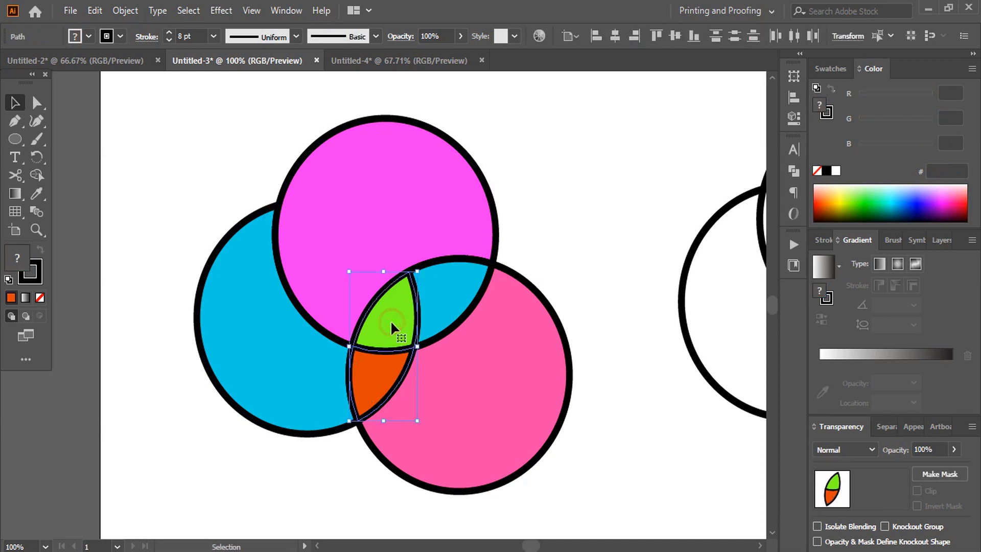
pyautogui.click(231, 170)
# Select all the coloured circle regions and merge the green and orange regions with Shape Builder, filled red (FF1327)
pyautogui.moveTo(215, 132); pyautogui.dragTo(569, 490)
pyautogui.click(40, 175)
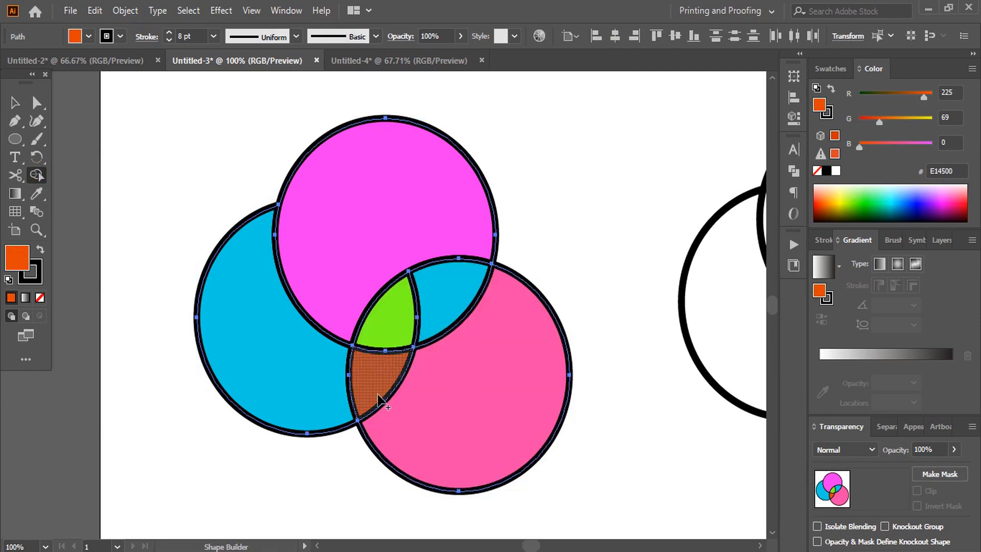
pyautogui.click(968, 197)
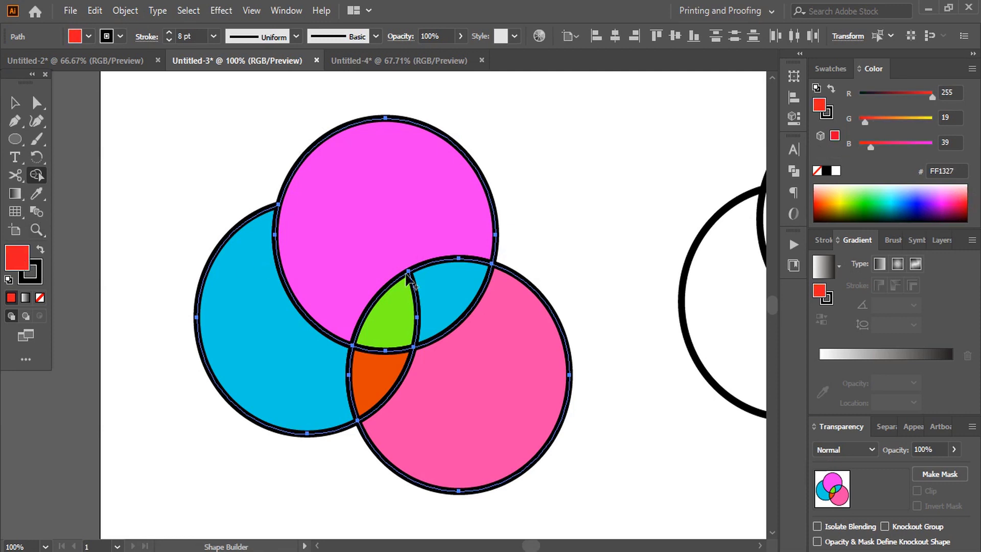
pyautogui.moveTo(409, 278); pyautogui.dragTo(372, 388)
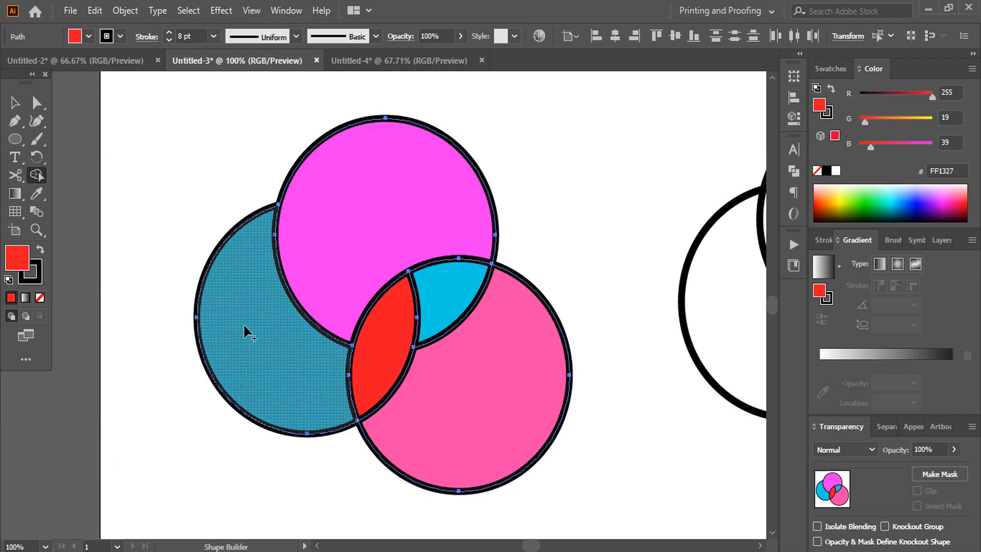
# Remove the left circle's cyan region with Shape Builder's erase mode
pyautogui.press('alt')
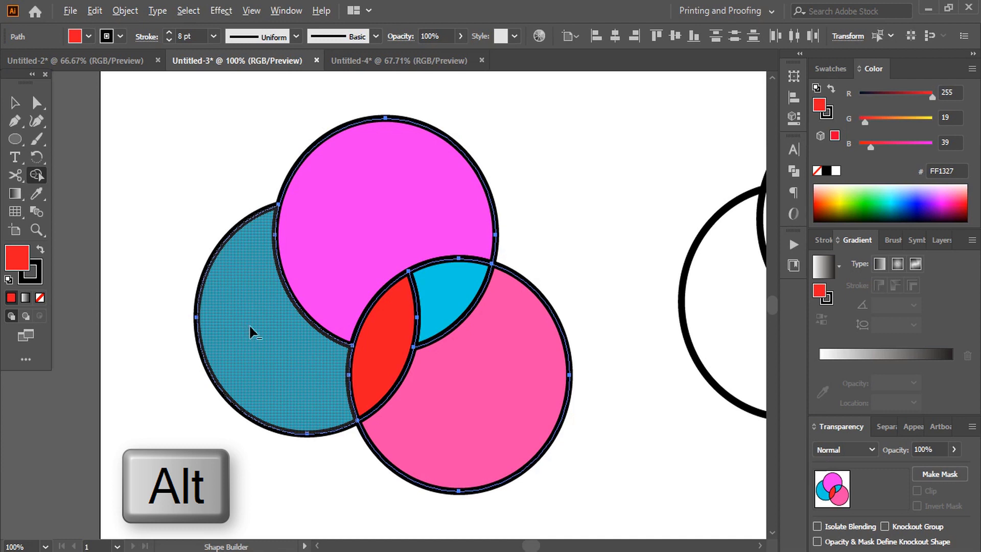
pyautogui.keyDown('alt'); pyautogui.click(249, 328); pyautogui.keyUp('alt')
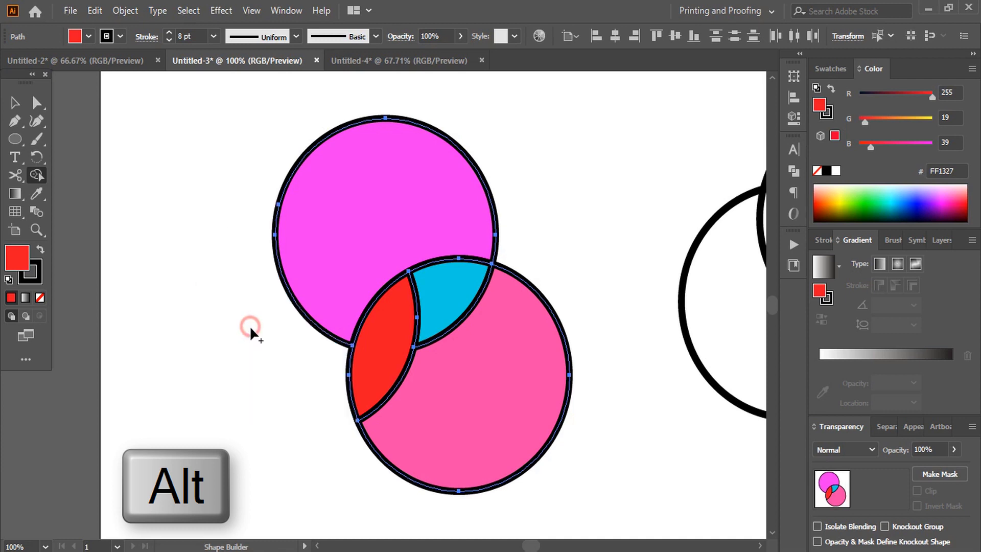
# Select all the coloured circle regions and remove their black stroke, then deselect them
pyautogui.press('v')
pyautogui.click(79, 410)
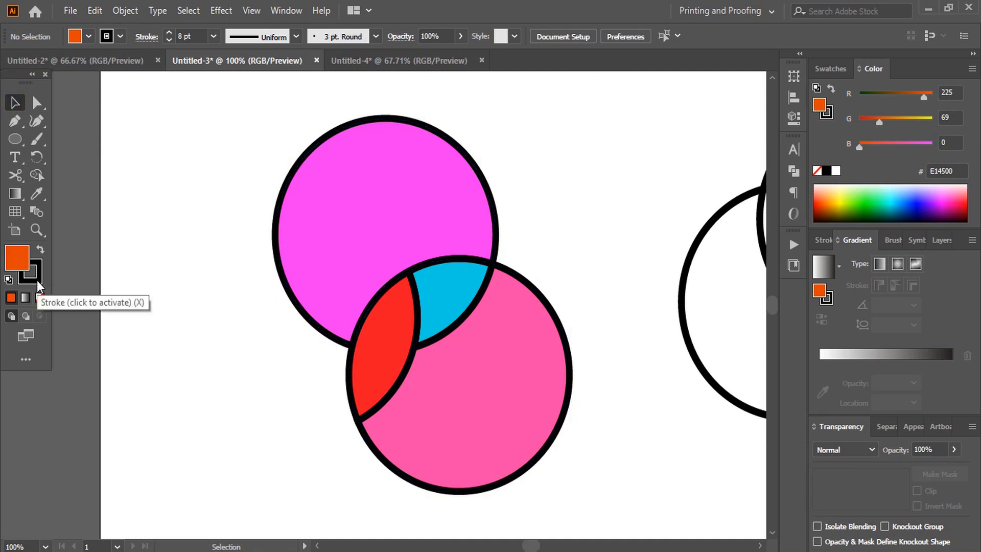
pyautogui.moveTo(232, 129)
pyautogui.mouseDown()
pyautogui.moveTo(431, 340)
pyautogui.moveTo(593, 472)
pyautogui.mouseUp()
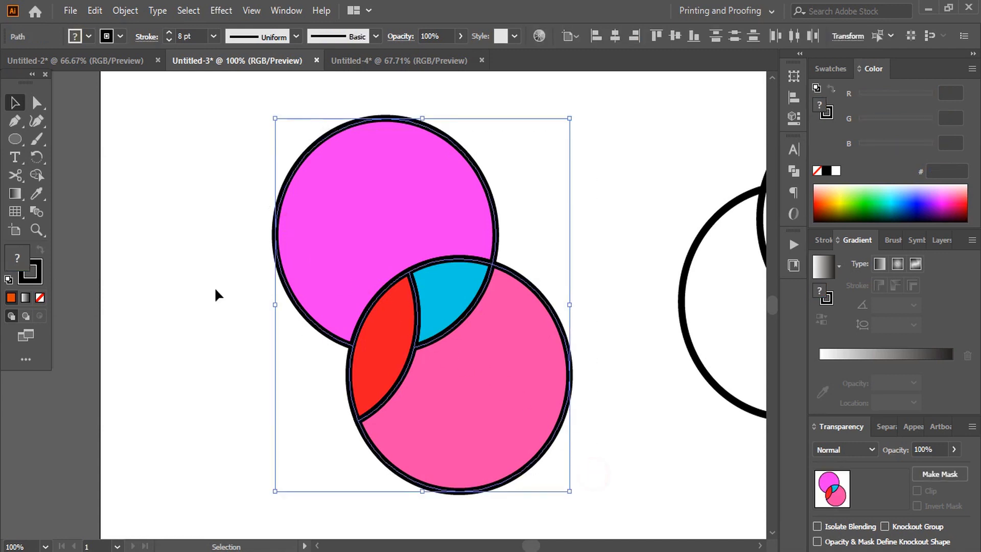
pyautogui.click(40, 279)
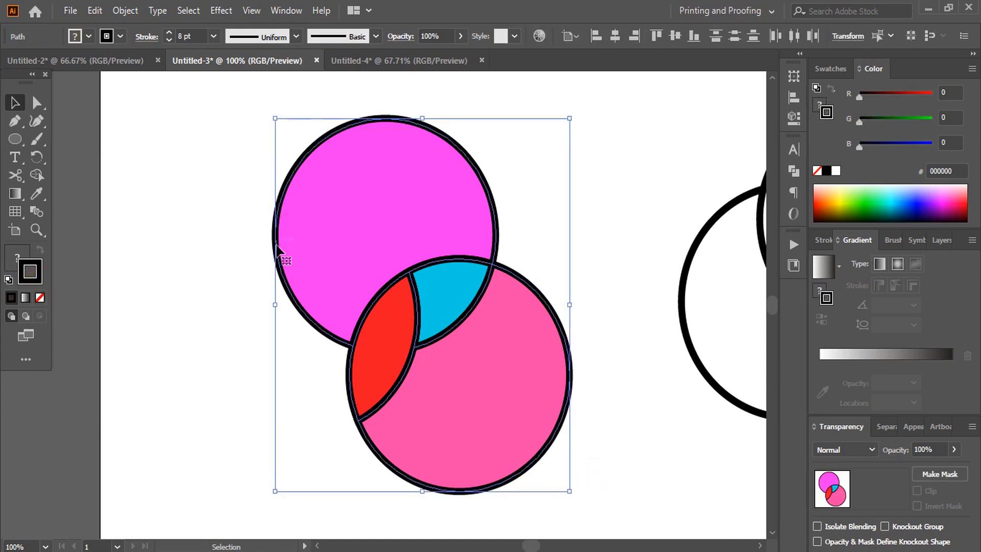
pyautogui.click(40, 296)
pyautogui.click(195, 305)
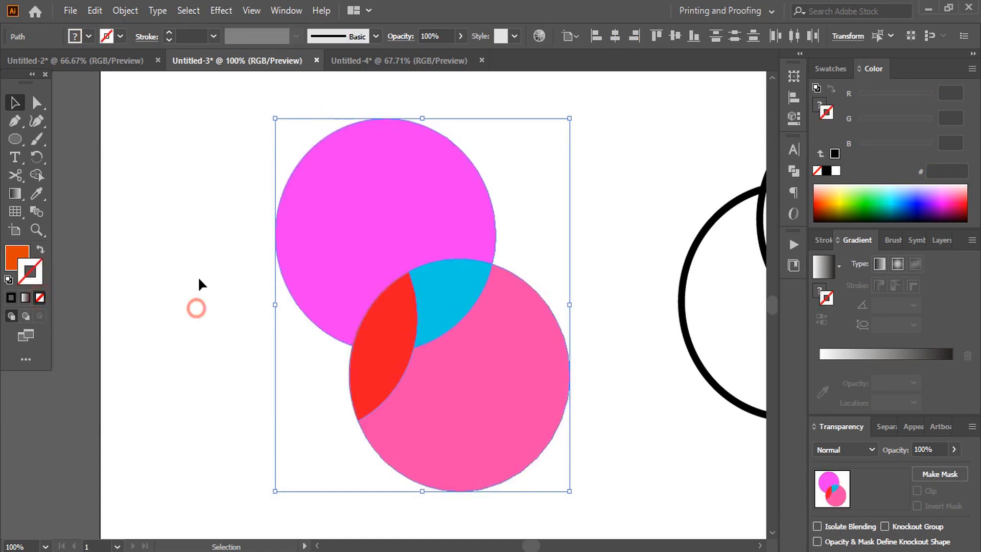
# Delete the cyan overlap region and merge the remaining circle regions into one light pink (FFCEE1) shape with Shape Builder
pyautogui.click(450, 295)
pyautogui.press('Delete')
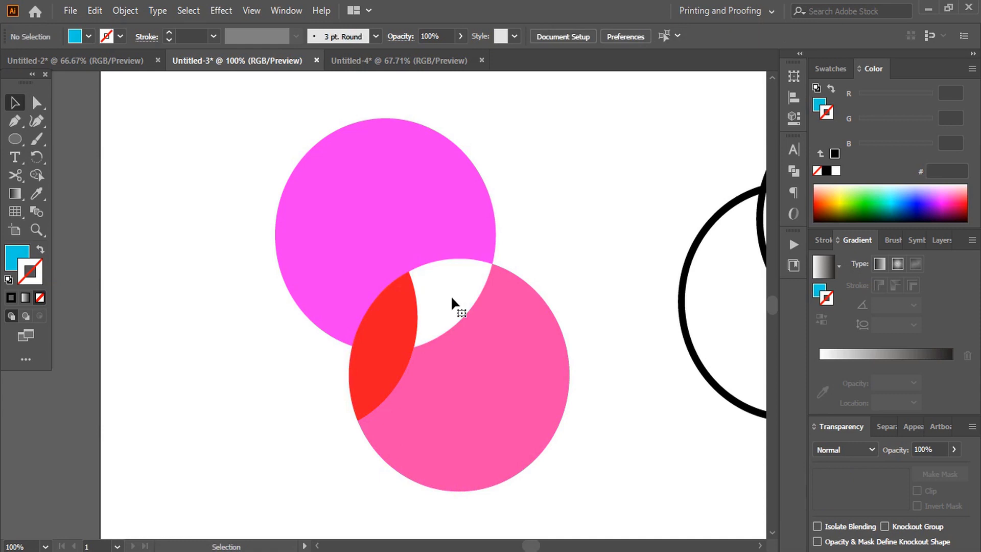
pyautogui.moveTo(248, 119); pyautogui.dragTo(567, 474)
pyautogui.click(40, 175)
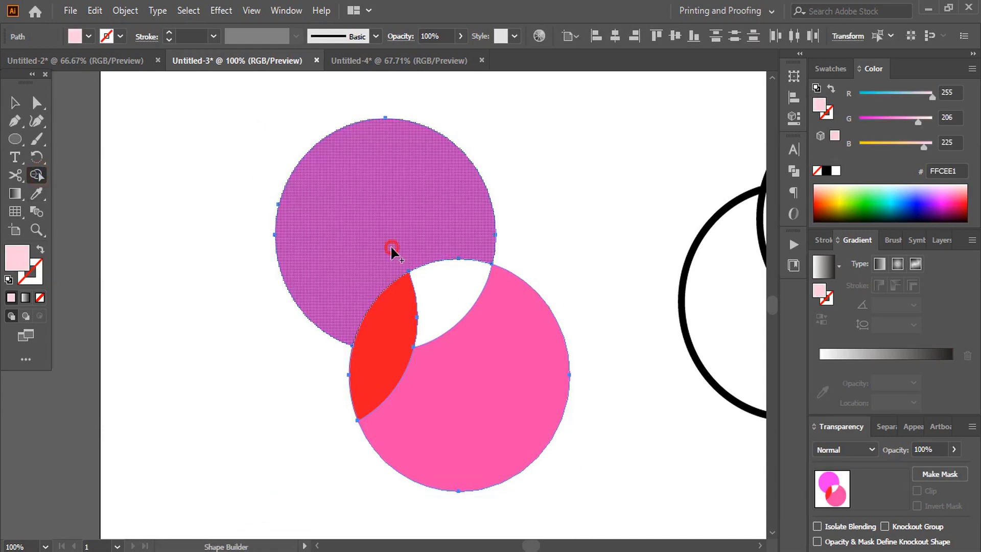
pyautogui.moveTo(390, 247); pyautogui.dragTo(479, 422)
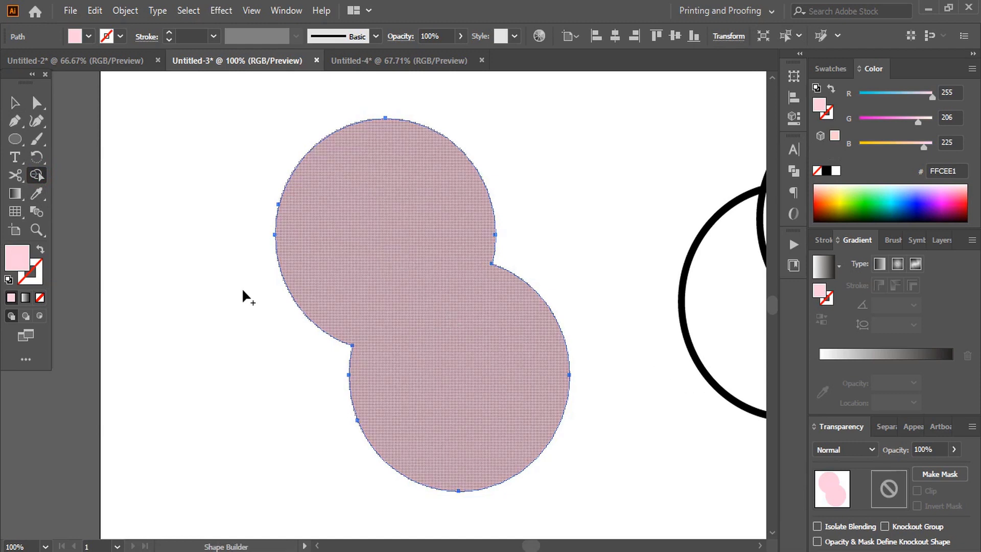
pyautogui.press('v')
pyautogui.click(249, 271)
pyautogui.click(397, 234)
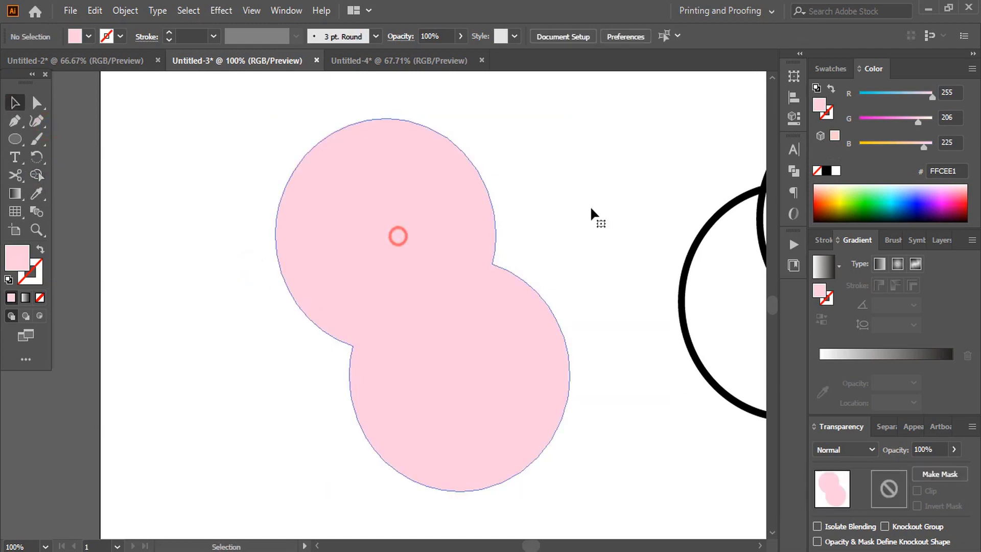
# Select the three outlined circles and fill the non-overlapping areas of the top and left circles golden yellow (E1B700) with Shape Builder
pyautogui.click(826, 170)
pyautogui.moveTo(507, 144); pyautogui.dragTo(700, 436)
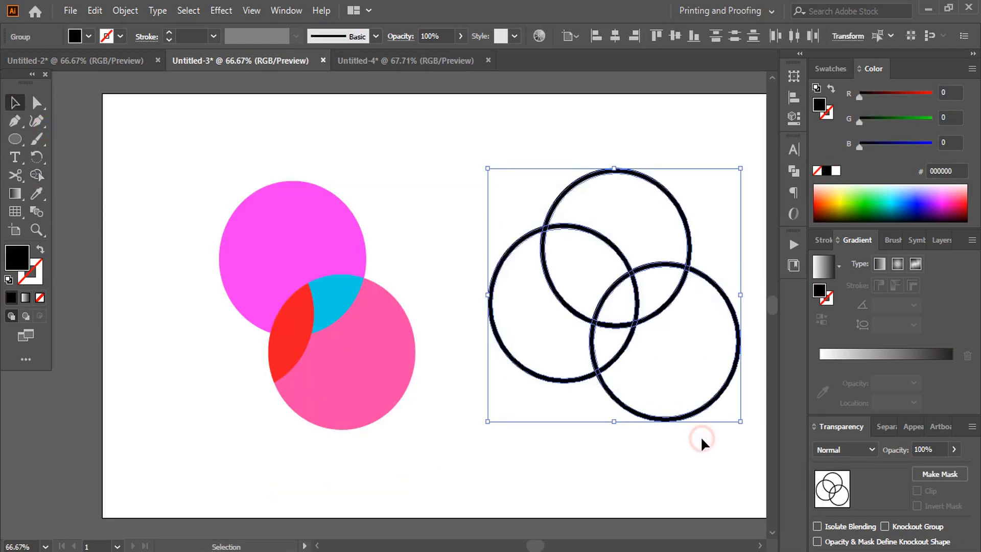
pyautogui.click(36, 175)
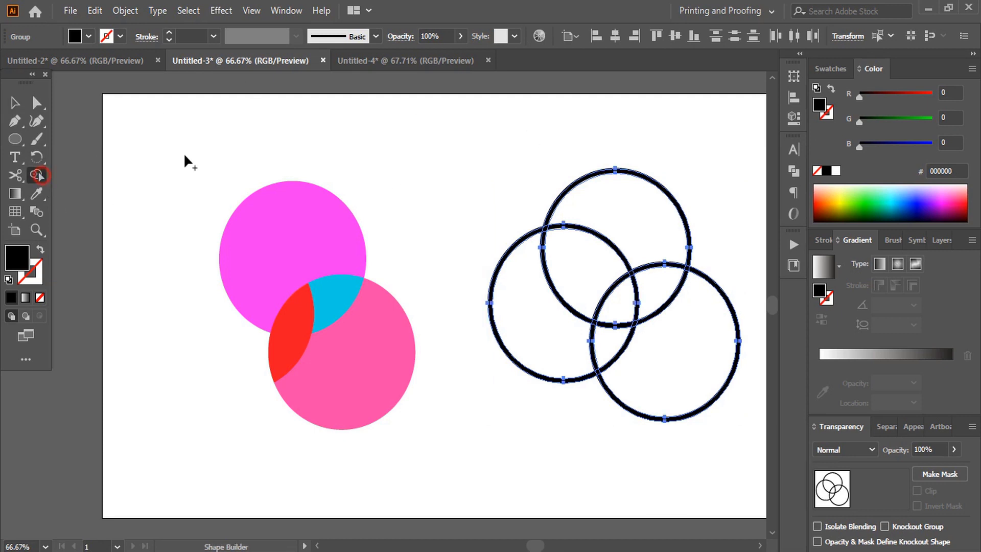
pyautogui.click(832, 203)
pyautogui.click(642, 197)
pyautogui.click(538, 337)
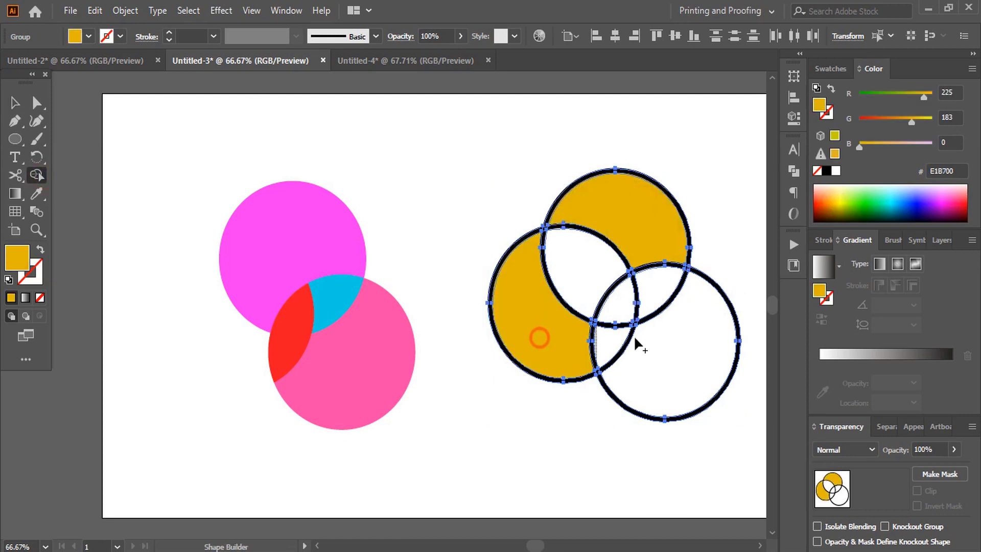
# Fill the overlap of the top and left circles and the lower-right circle's main area coral red (FF4459)
pyautogui.click(965, 191)
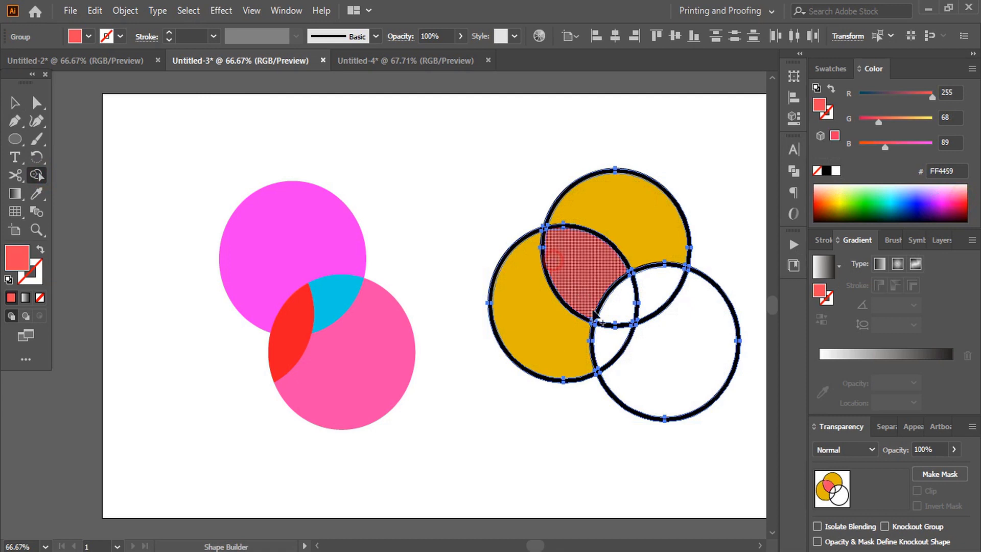
pyautogui.click(614, 284)
pyautogui.click(672, 353)
# Merge the three overlap regions inside the lower-right circle into one green (5BFF31) shape, and deselect the circles
pyautogui.click(864, 200)
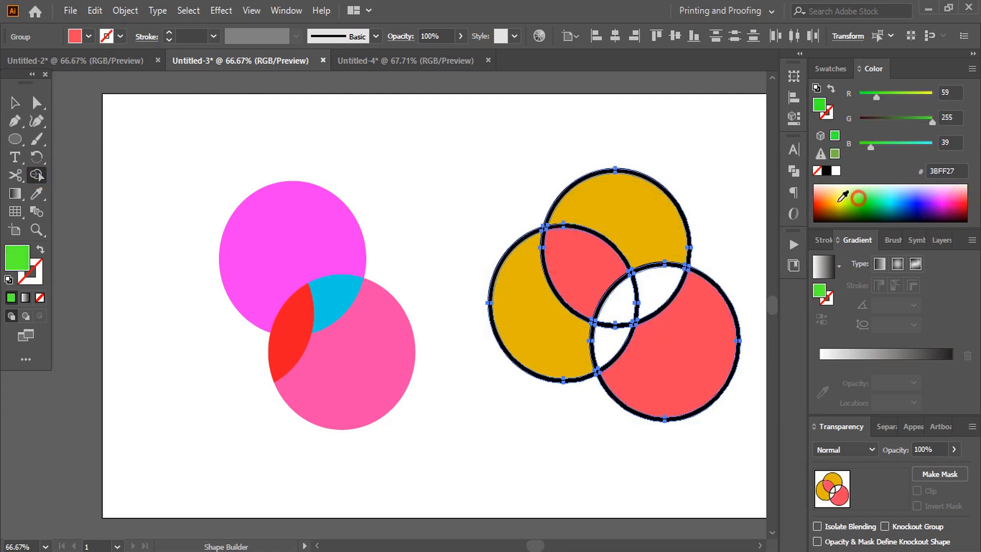
pyautogui.moveTo(612, 340)
pyautogui.mouseDown()
pyautogui.moveTo(617, 315)
pyautogui.moveTo(643, 295)
pyautogui.mouseUp()
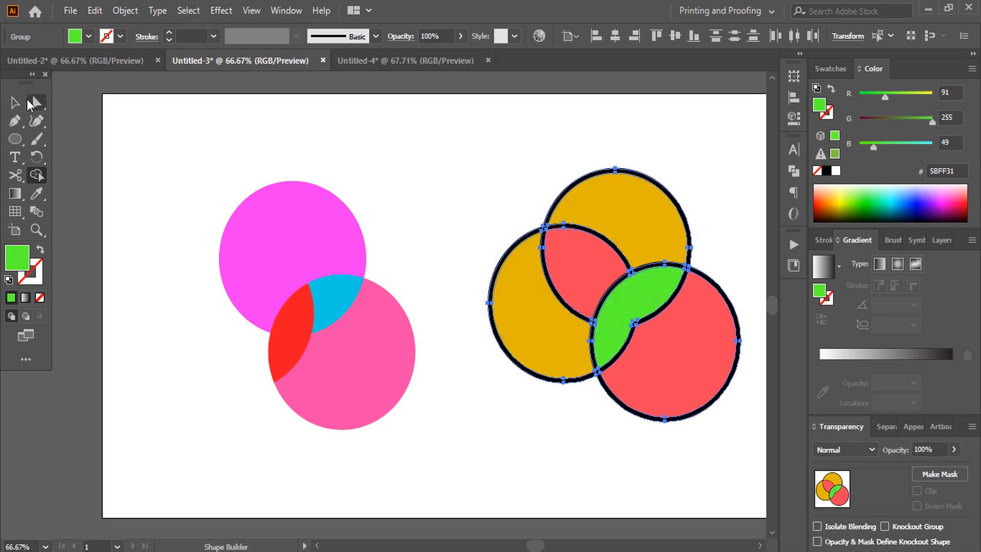
pyautogui.click(14, 101)
pyautogui.click(362, 166)
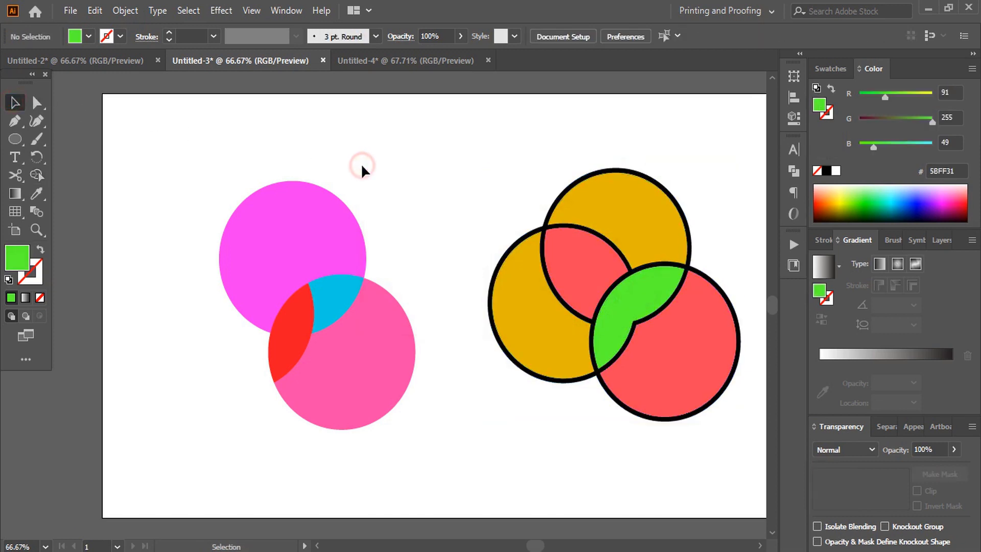
# Ungroup the lower-right circle so its black outline is separate from the green and coral fills
pyautogui.click(759, 545)
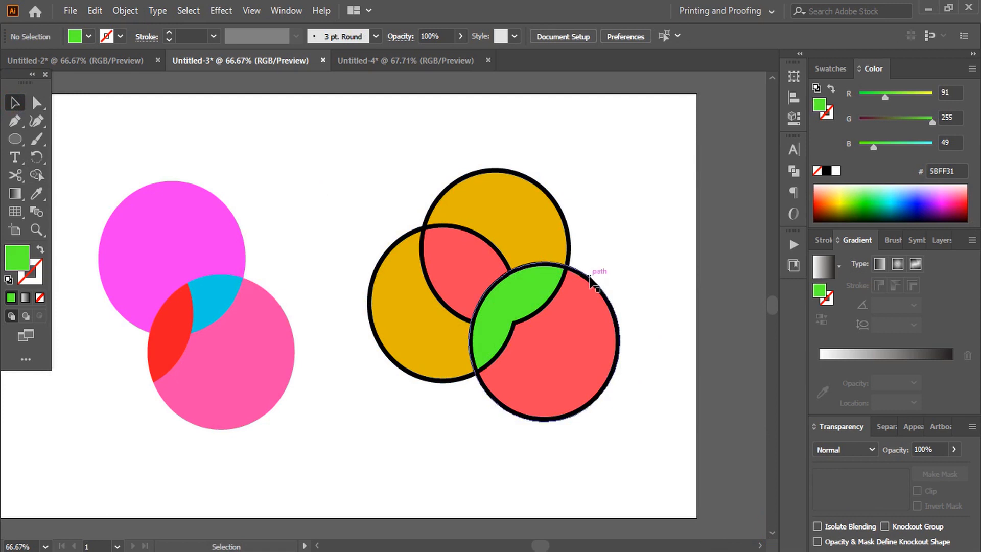
pyautogui.moveTo(590, 280); pyautogui.dragTo(642, 186)
pyautogui.hotkey('ctrl', 'z')
pyautogui.click(642, 229)
pyautogui.click(594, 282)
pyautogui.click(134, 11)
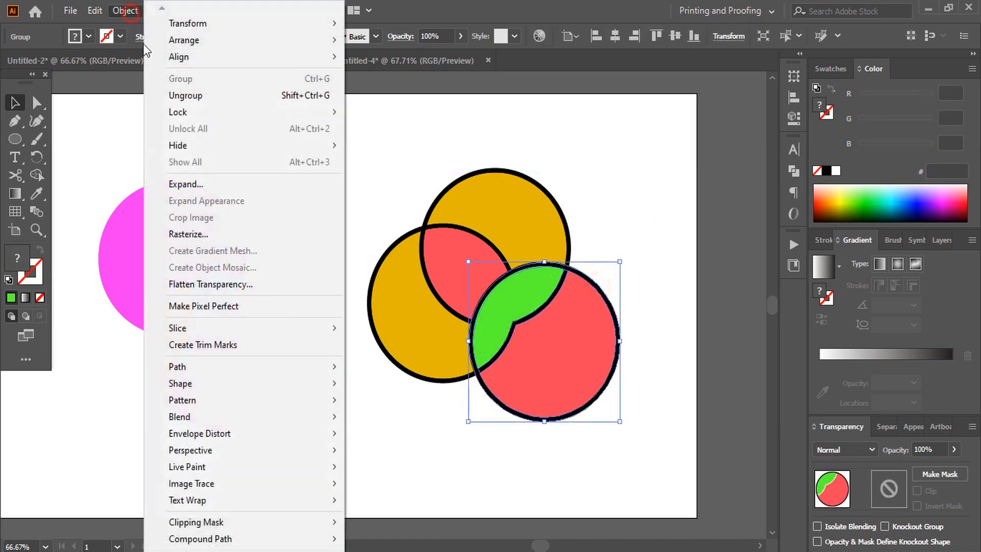
pyautogui.click(186, 96)
pyautogui.click(614, 164)
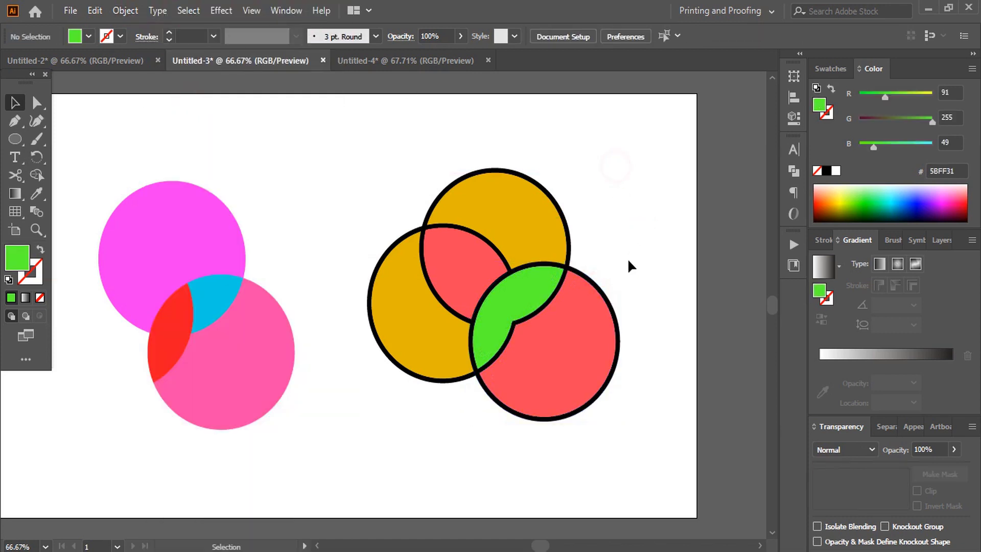
# Pull the lower-right circle's black outline away from its fills and delete it
pyautogui.click(572, 272)
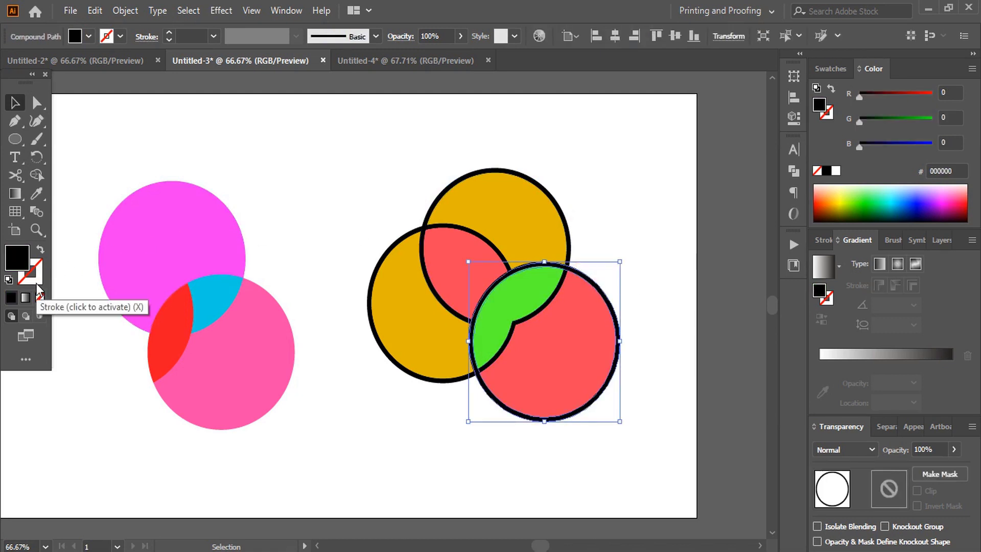
pyautogui.click(631, 188)
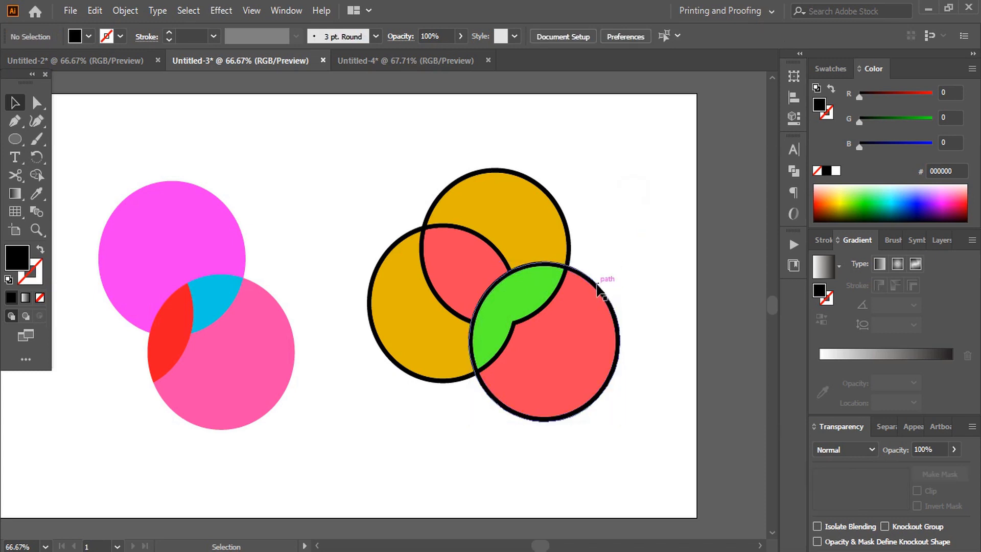
pyautogui.moveTo(598, 289); pyautogui.dragTo(665, 156)
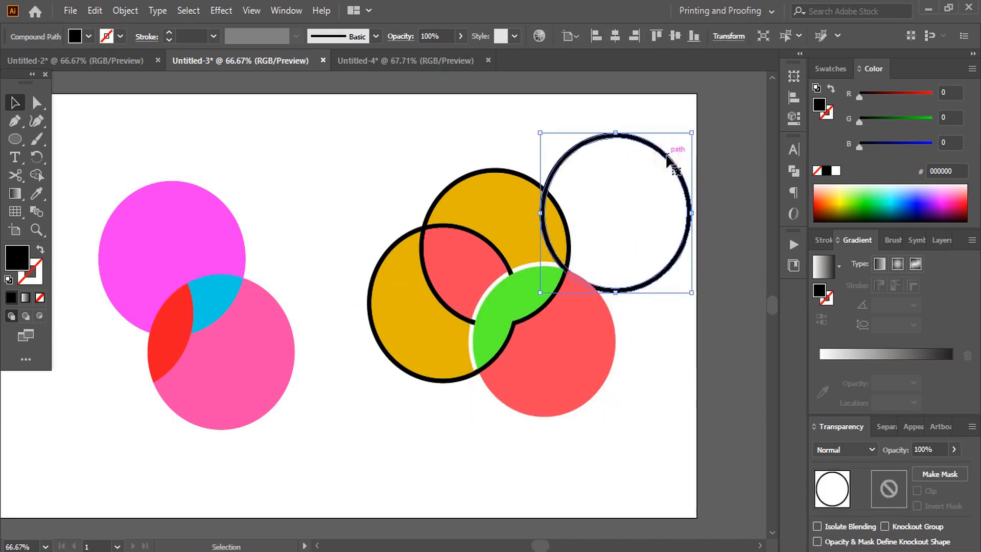
pyautogui.press('Delete')
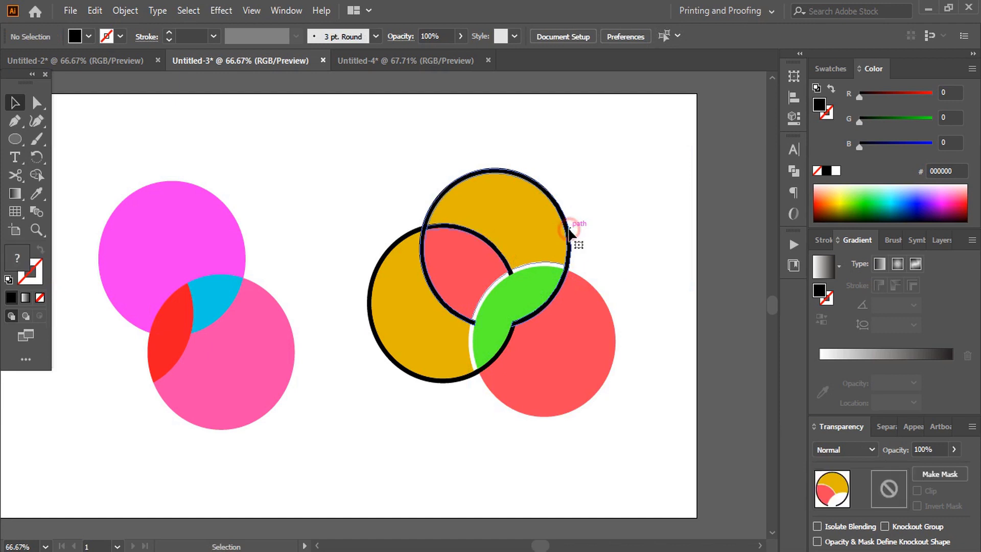
# Separate the top circle's black outline from its fills and delete it
pyautogui.click(570, 233)
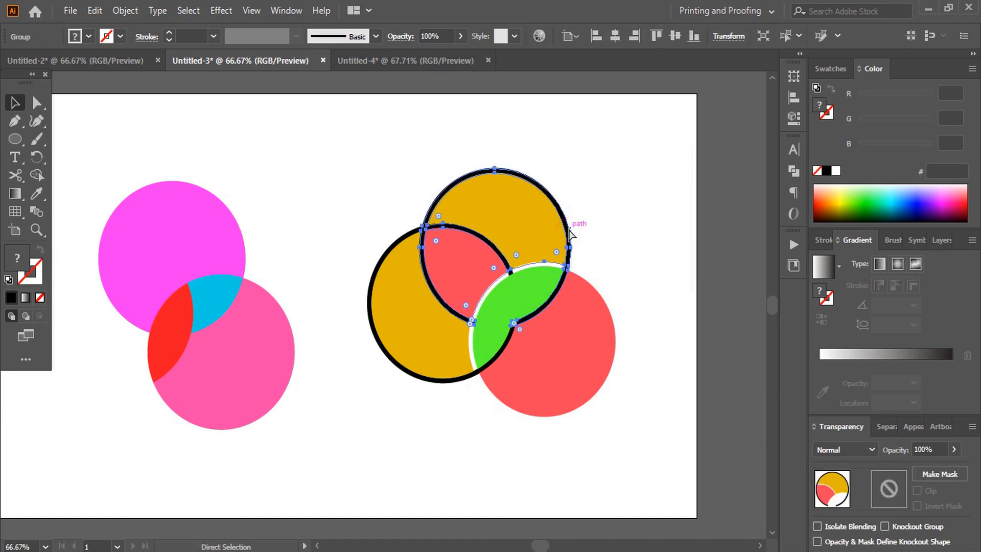
pyautogui.click(633, 200)
pyautogui.moveTo(570, 233); pyautogui.dragTo(690, 148)
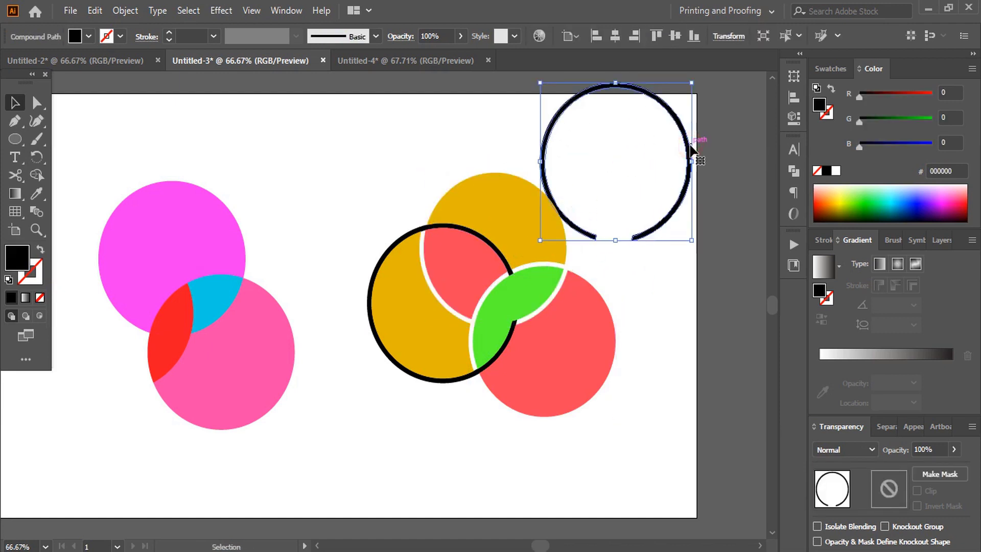
pyautogui.press('Delete')
# Ungroup the left circle and remove its black outline
pyautogui.keyDown('ctrl'); pyautogui.click(419, 230); pyautogui.keyUp('ctrl')
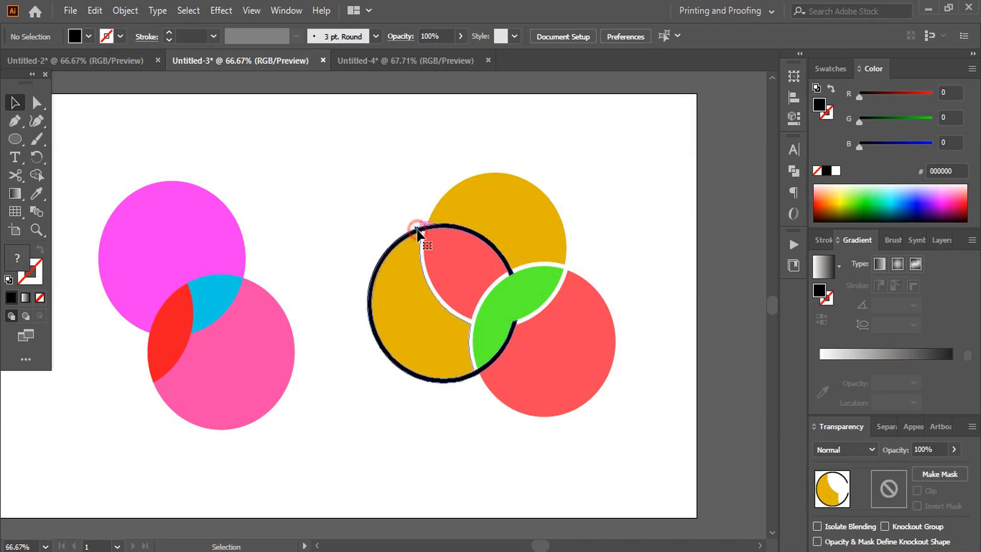
pyautogui.click(595, 173)
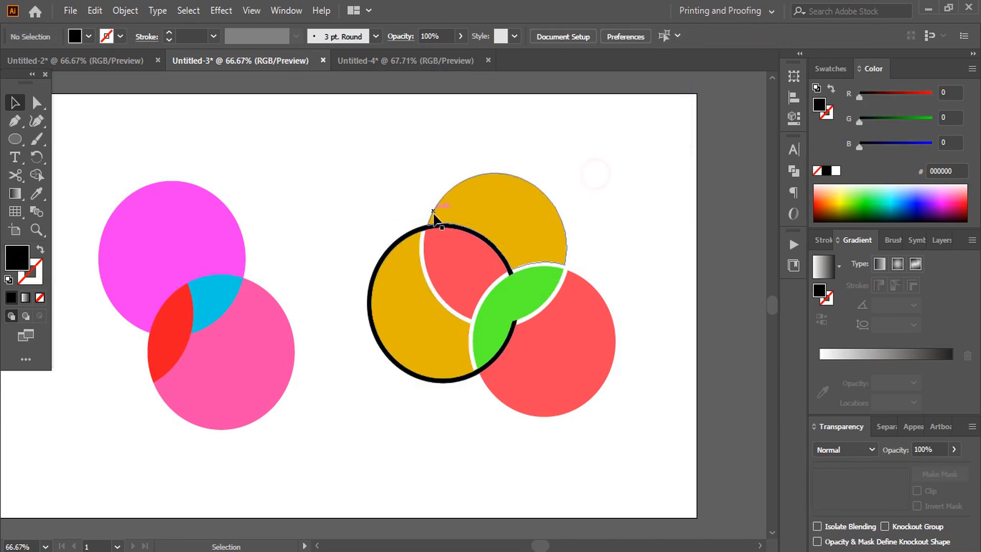
pyautogui.click(422, 233)
pyautogui.click(401, 192)
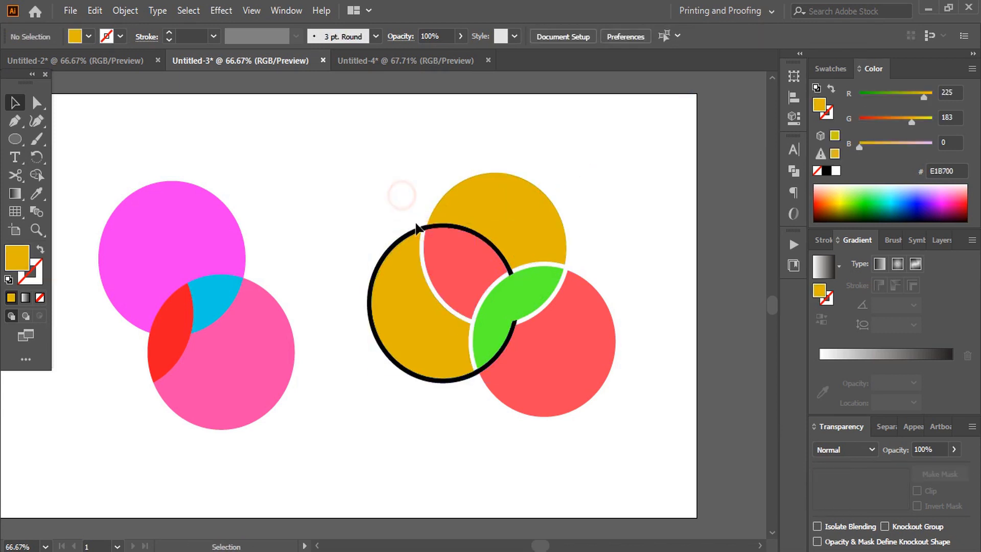
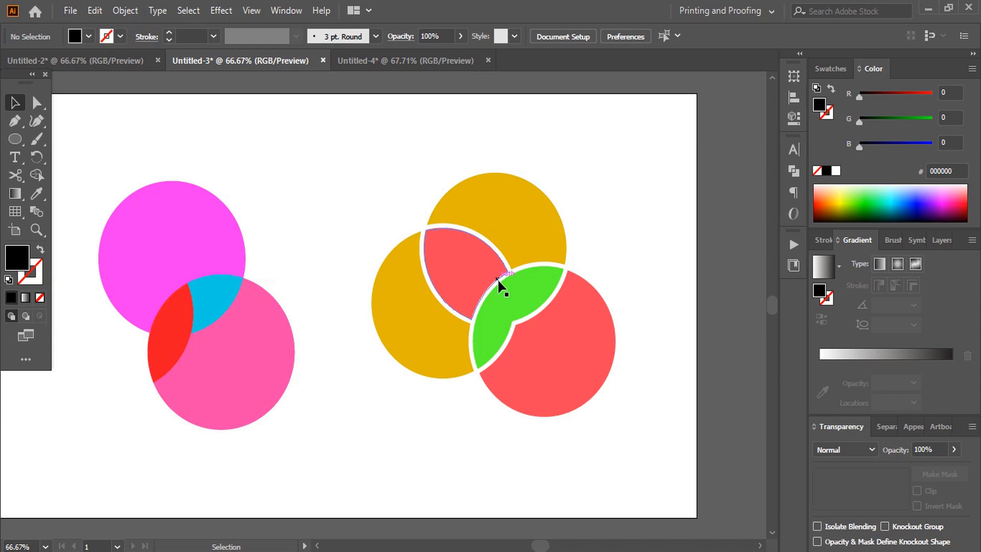
# Move both sets of coloured circles together off the artboard to the area above it, and deselect them
pyautogui.hotkey('ctrl', '-')
pyautogui.hotkey('ctrl', '-')
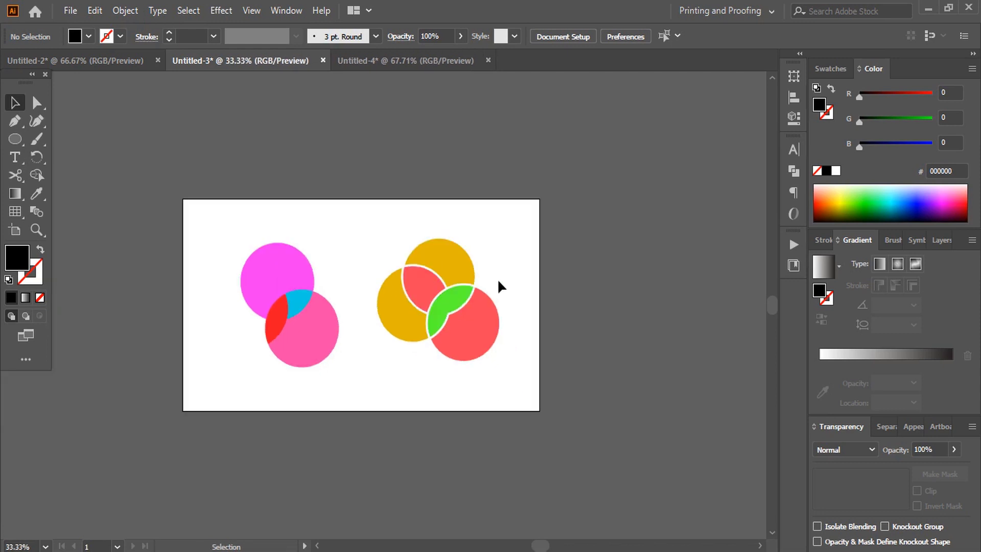
pyautogui.moveTo(225, 216); pyautogui.dragTo(538, 392)
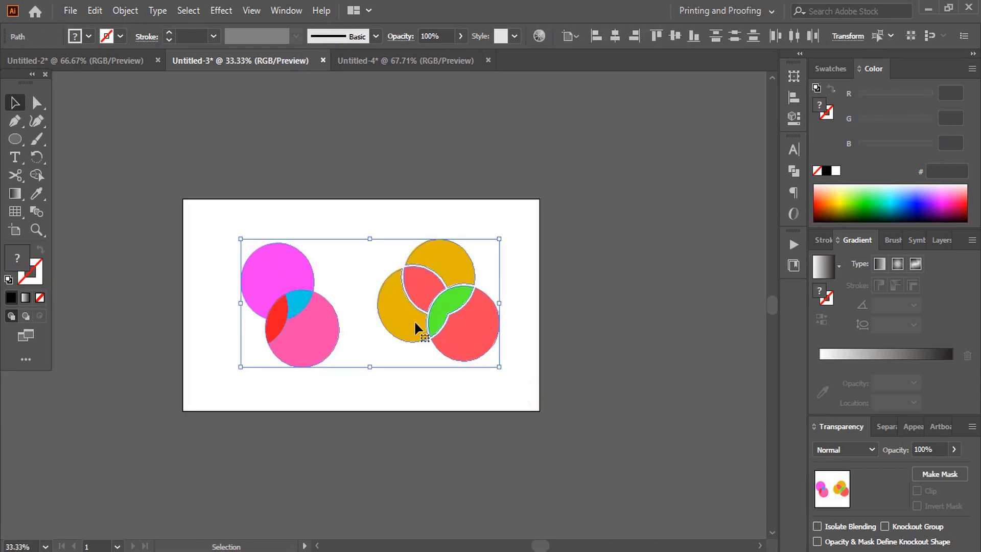
pyautogui.moveTo(415, 305); pyautogui.dragTo(399, 146)
pyautogui.click(351, 334)
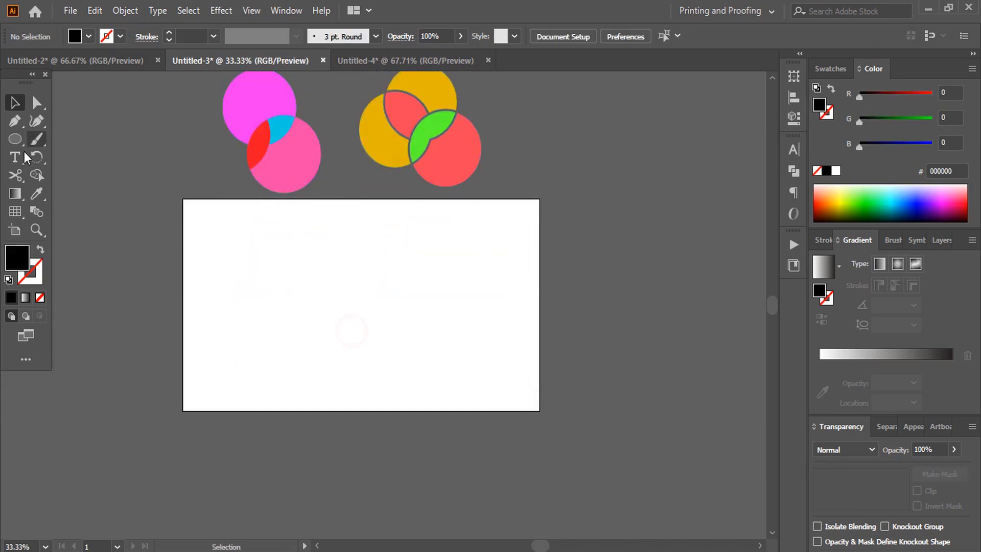
# Draw a black-filled ellipse near the middle of the empty artboard
pyautogui.click(14, 139)
pyautogui.moveTo(320, 288); pyautogui.dragTo(372, 341)
pyautogui.hotkey('ctrl', '+')
pyautogui.hotkey('ctrl', '+')
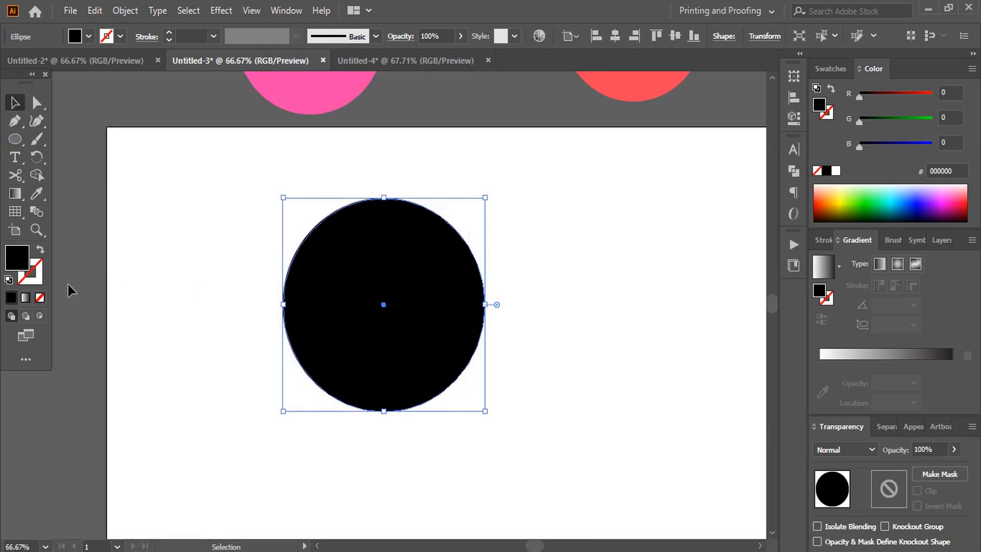
# Give the black ellipse an orange (FF7E09) stroke and set its weight to 5 pt
pyautogui.click(38, 275)
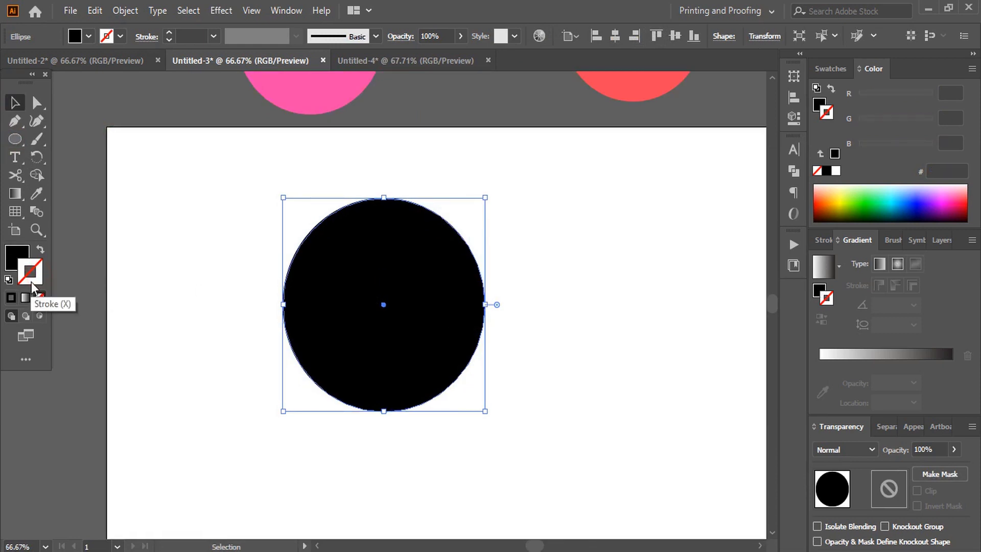
pyautogui.click(825, 202)
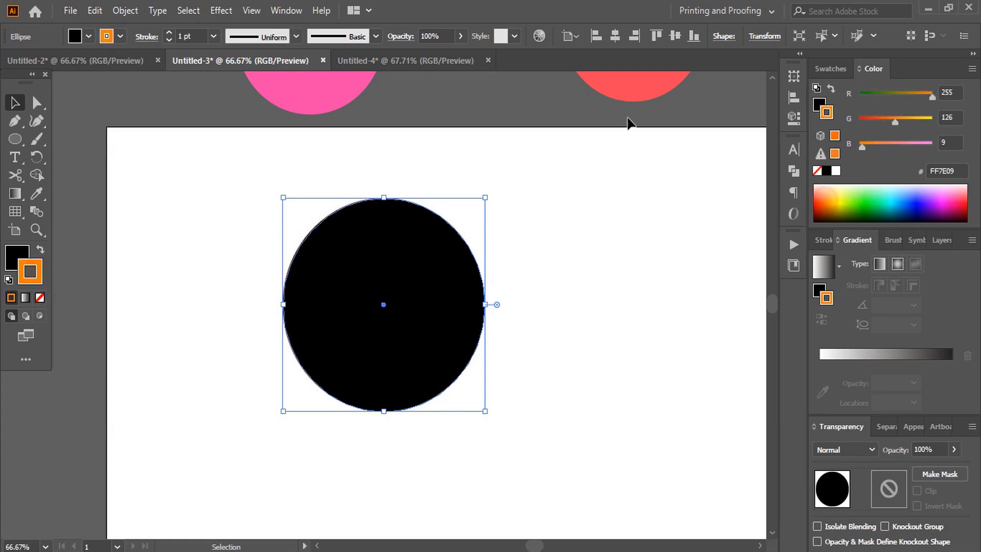
pyautogui.click(169, 33)
pyautogui.click(170, 32)
pyautogui.click(170, 32)
pyautogui.click(170, 32)
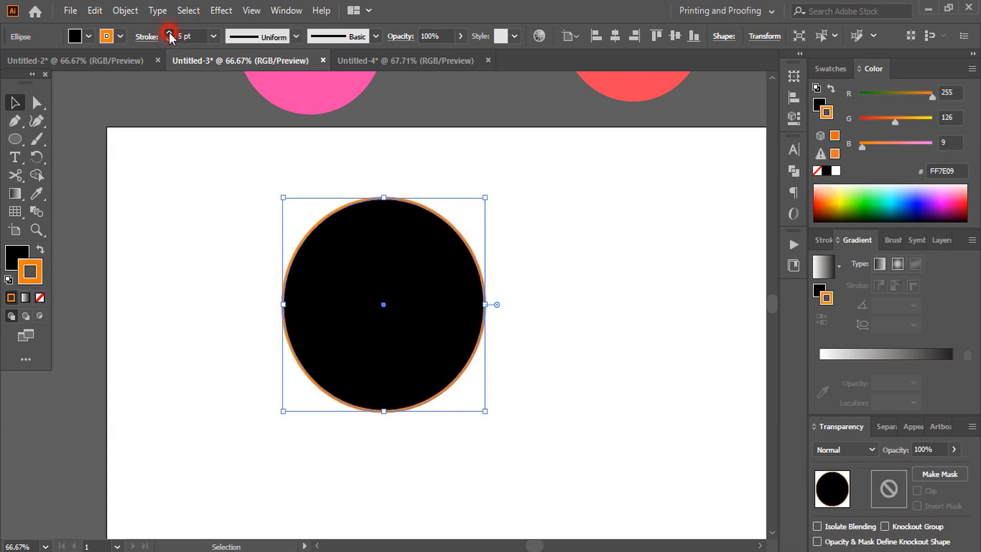
# Set the ellipse's stroke weight to 8 pt and duplicate it twice to form three overlapping circles
pyautogui.click(169, 32)
pyautogui.click(169, 33)
pyautogui.click(170, 32)
pyautogui.click(144, 198)
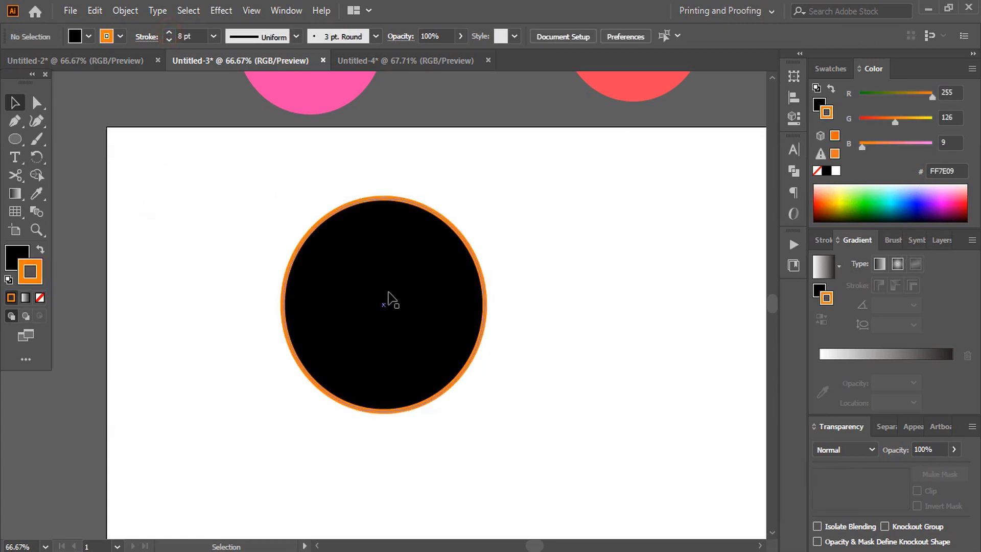
pyautogui.moveTo(391, 307); pyautogui.dragTo(512, 341)
pyautogui.click(631, 324)
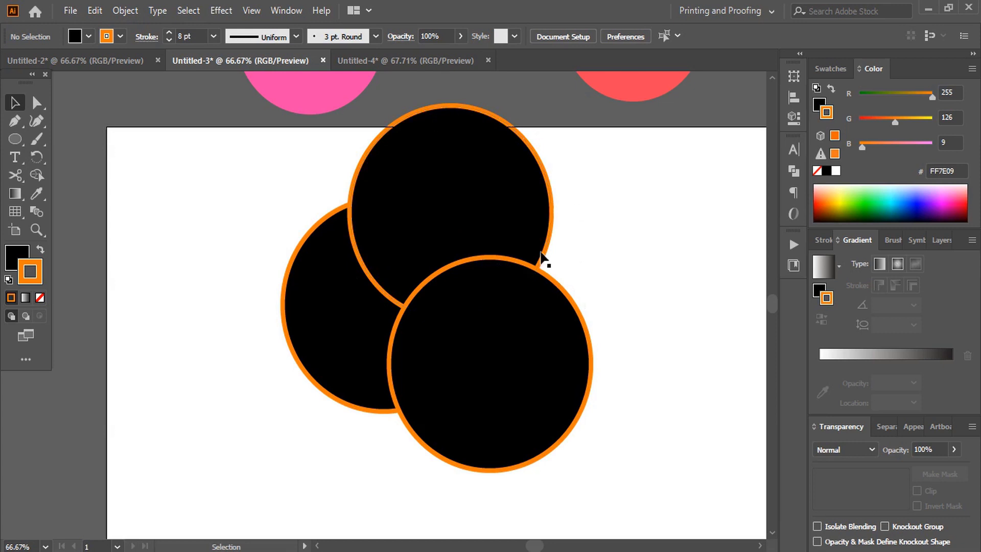
# Select all three circles and expand both their fill and stroke
pyautogui.moveTo(264, 169); pyautogui.dragTo(520, 390)
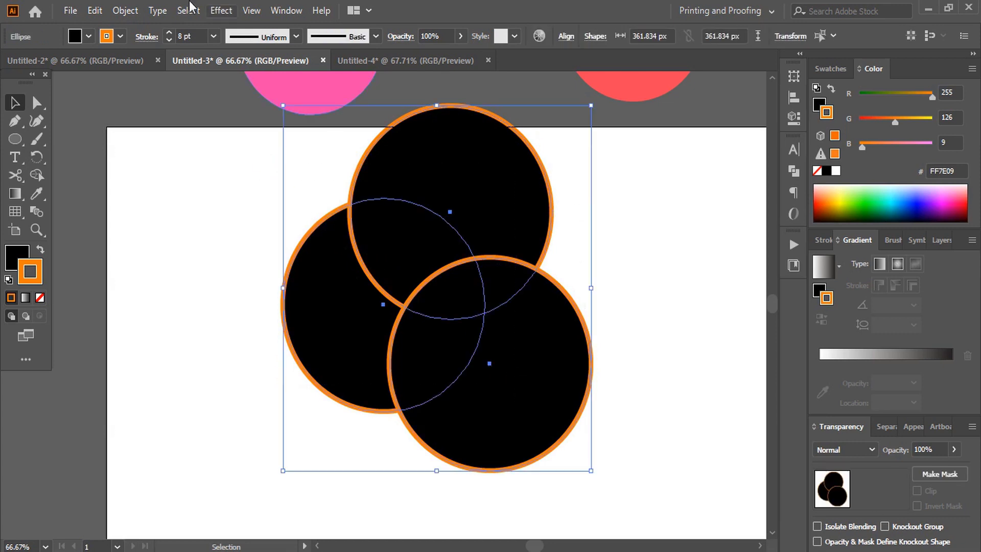
pyautogui.click(125, 11)
pyautogui.click(200, 184)
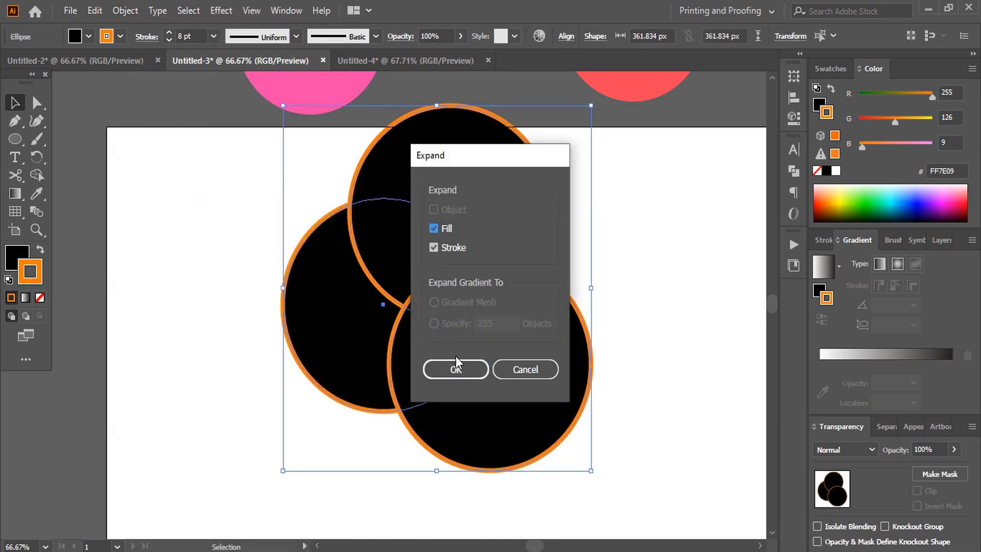
pyautogui.click(458, 369)
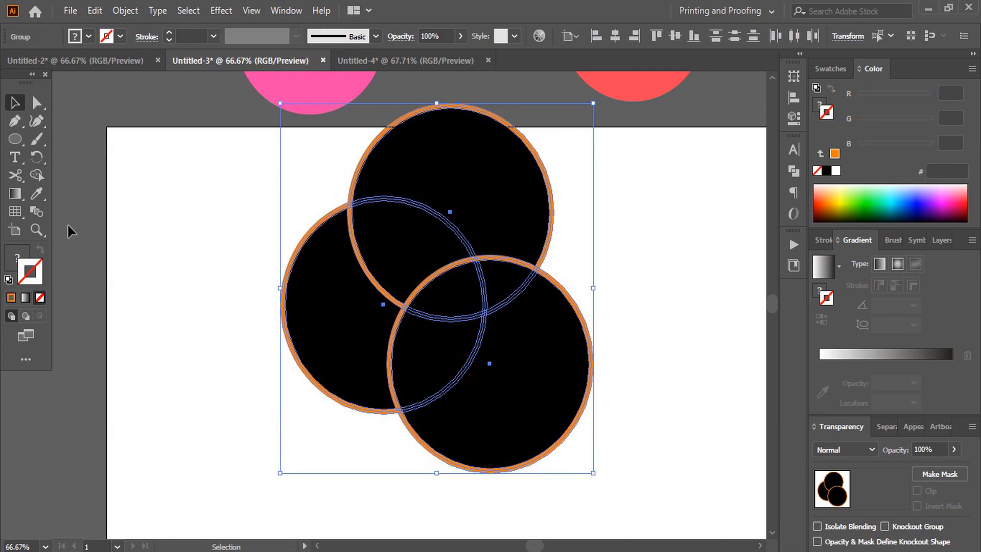
# With Shape Builder, fill the upper circle's outer region and the overlap of the two lower circles with yellow FFCE1D
pyautogui.click(36, 174)
pyautogui.click(834, 199)
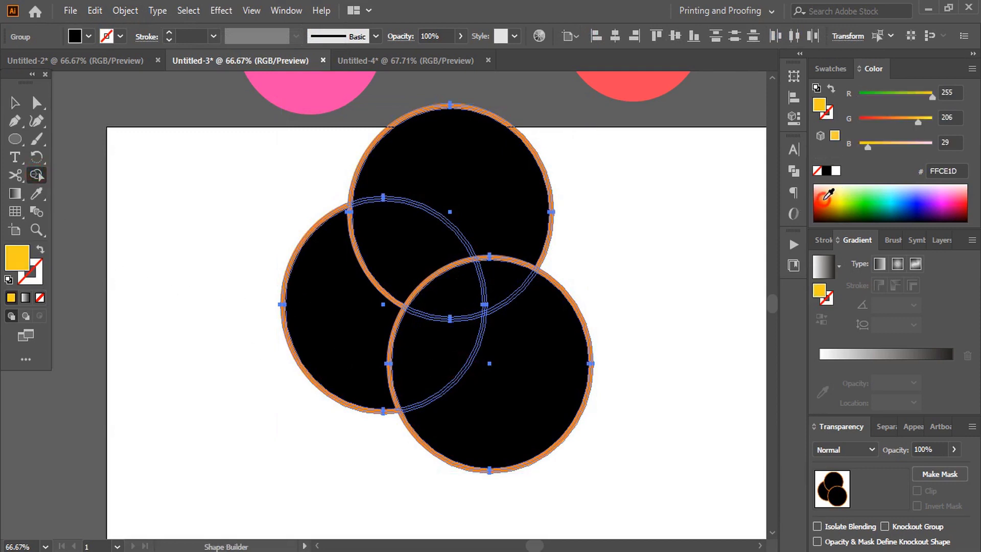
pyautogui.click(450, 187)
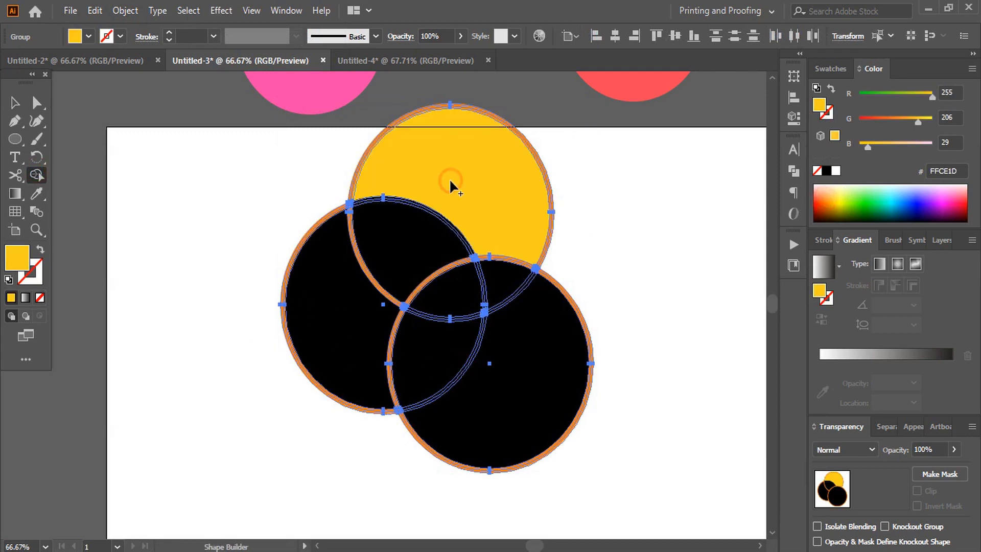
pyautogui.click(428, 339)
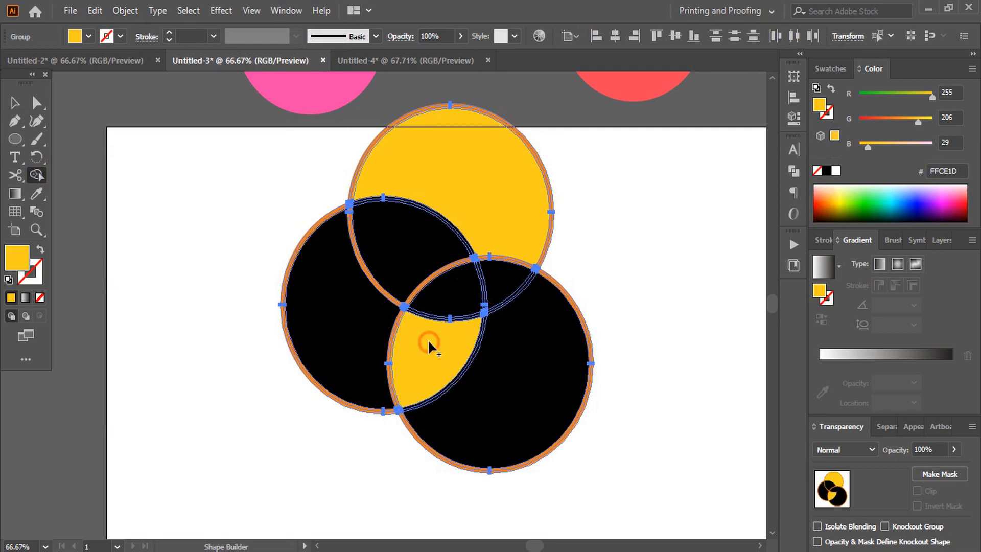
# Fill the upper and left circles' overlap with green and the left circle's outer region with pink FF09A7, and deselect the artwork
pyautogui.click(866, 192)
pyautogui.click(383, 250)
pyautogui.click(958, 194)
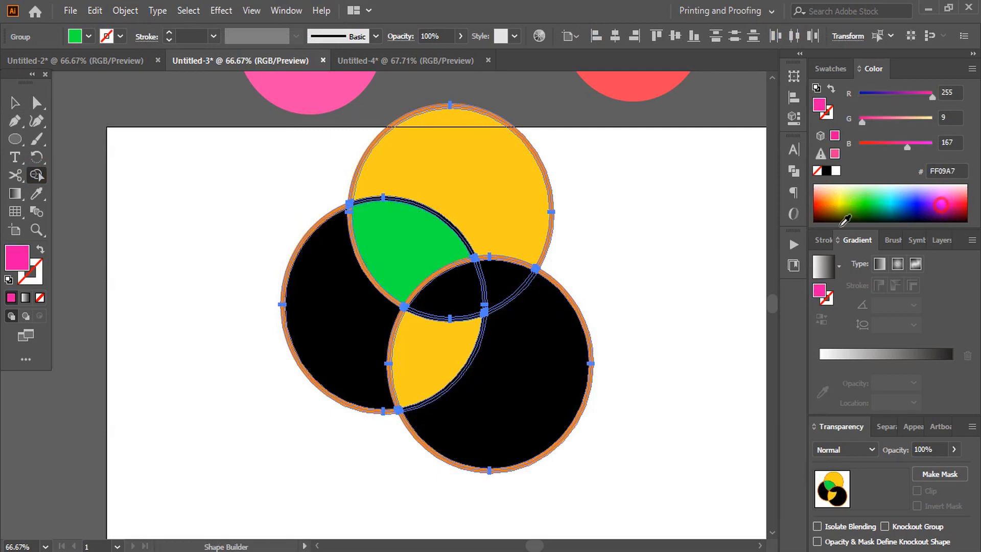
pyautogui.click(336, 312)
pyautogui.click(24, 106)
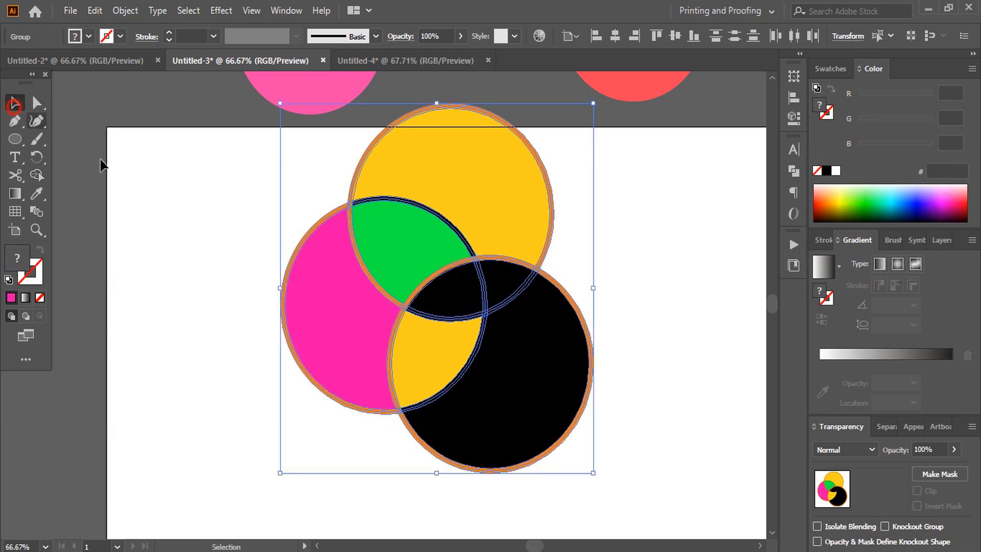
pyautogui.click(213, 239)
# Ungroup the upper yellow circle and delete its orange outline ring
pyautogui.click(358, 167)
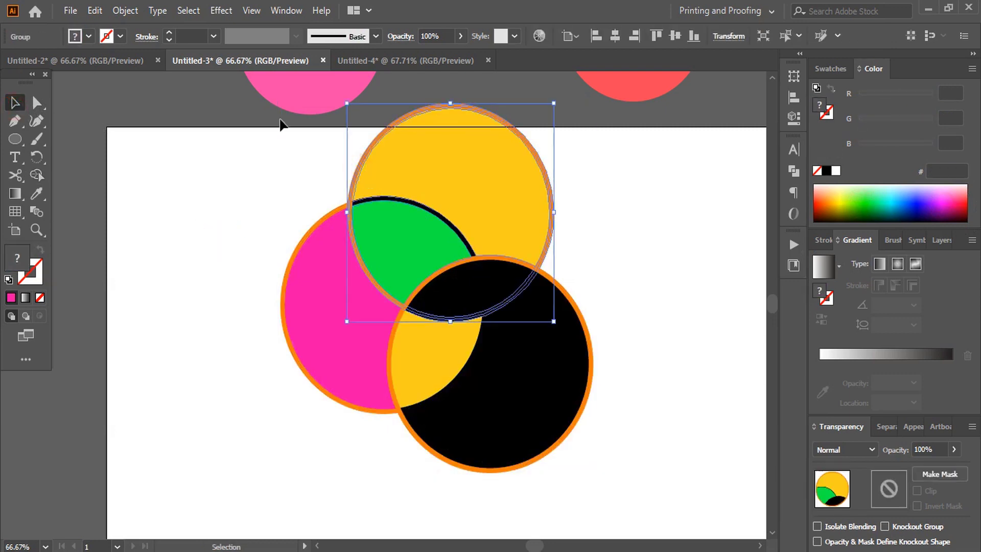
pyautogui.click(126, 11)
pyautogui.click(194, 95)
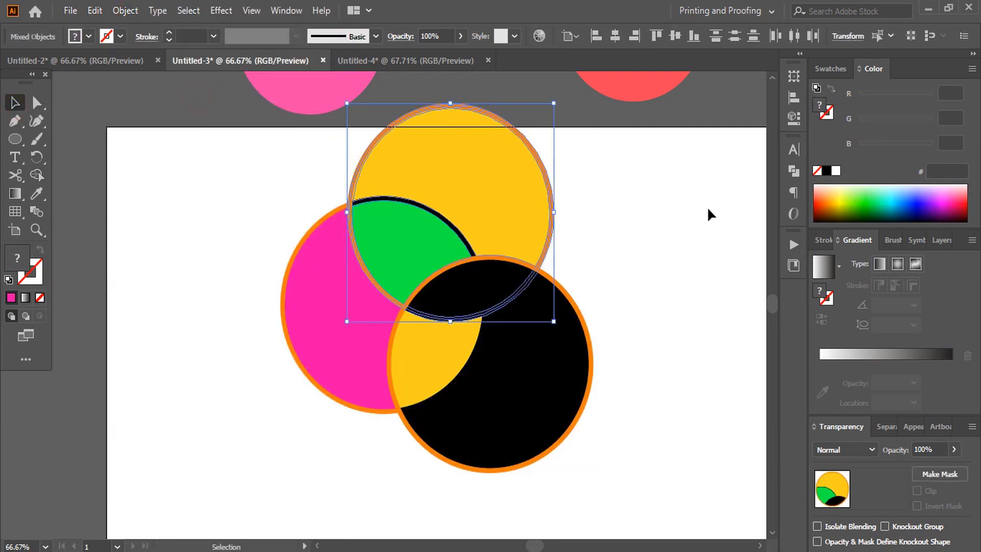
pyautogui.click(706, 208)
pyautogui.moveTo(553, 195); pyautogui.dragTo(264, 291)
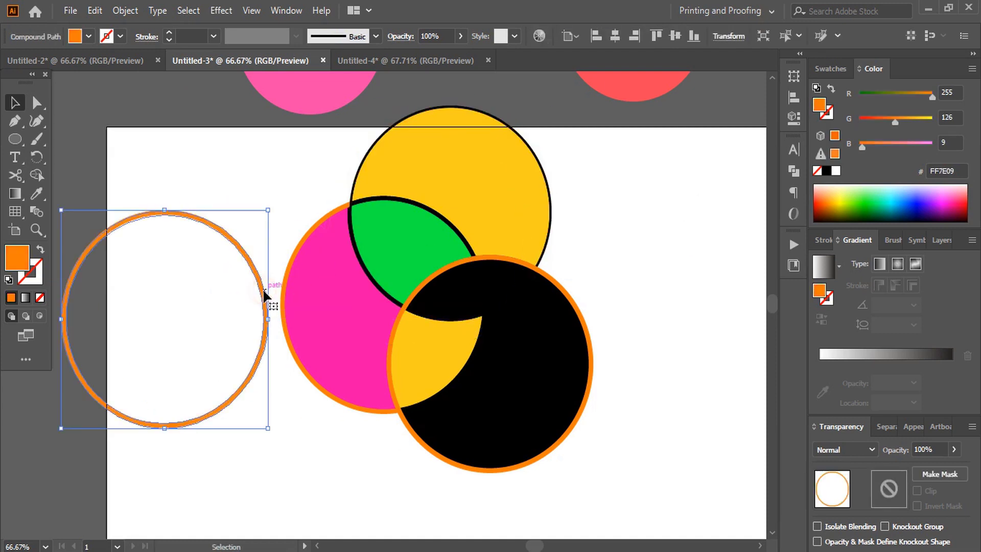
pyautogui.press('Delete')
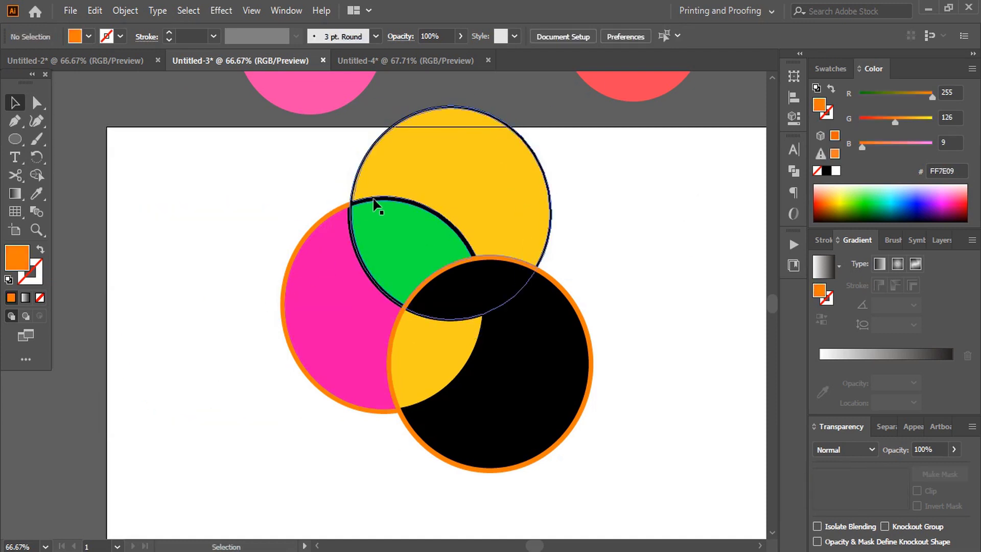
# Ungroup the left pink circle and delete its orange outline ring
pyautogui.click(344, 205)
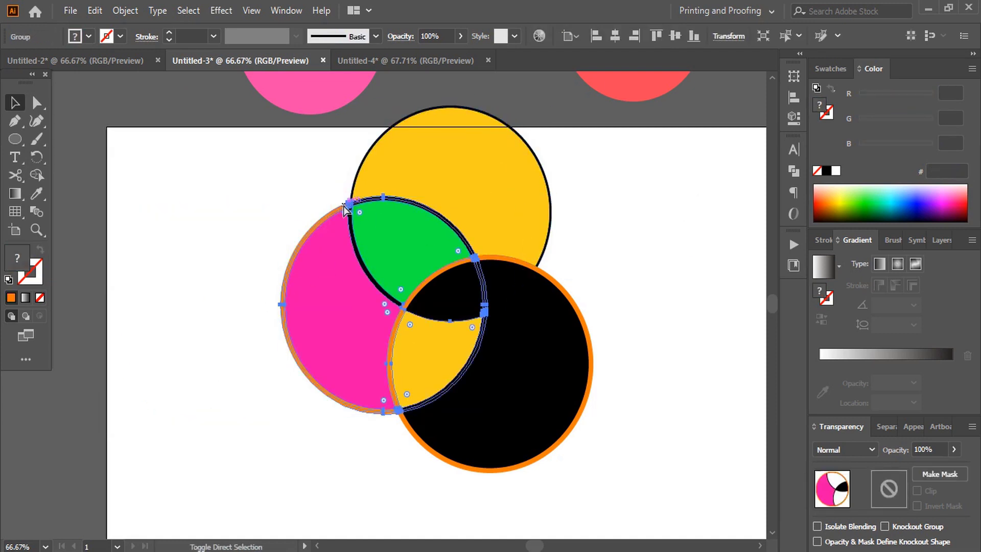
pyautogui.click(282, 209)
pyautogui.moveTo(331, 214); pyautogui.dragTo(227, 326)
pyautogui.press('Delete')
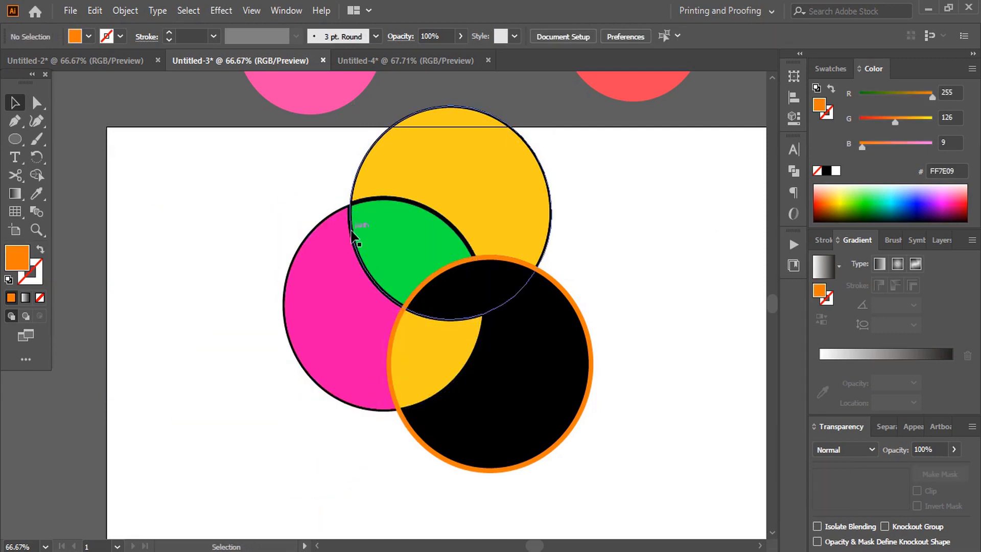
# Delete the leftover black shapes behind the yellow and pink circles
pyautogui.moveTo(347, 241); pyautogui.dragTo(151, 324)
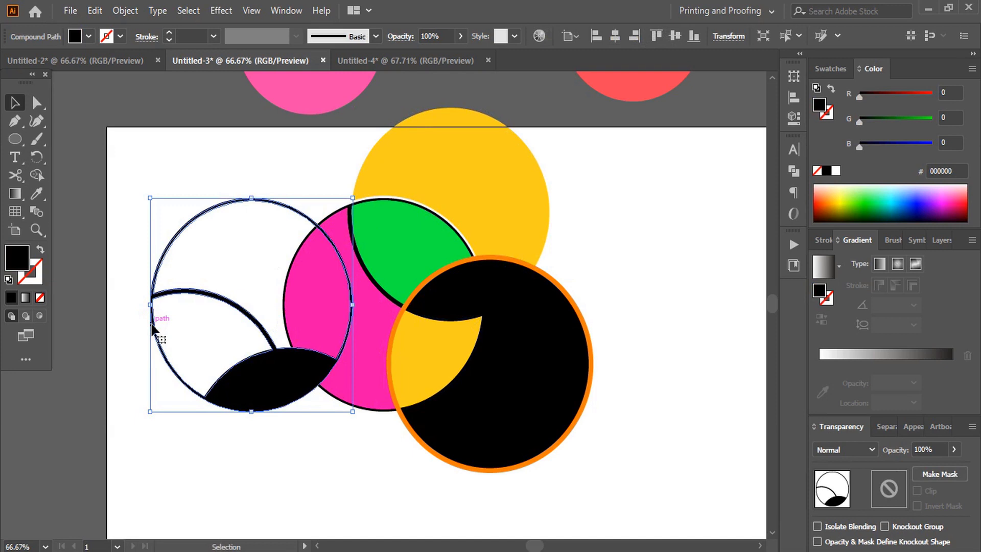
pyautogui.press('Delete')
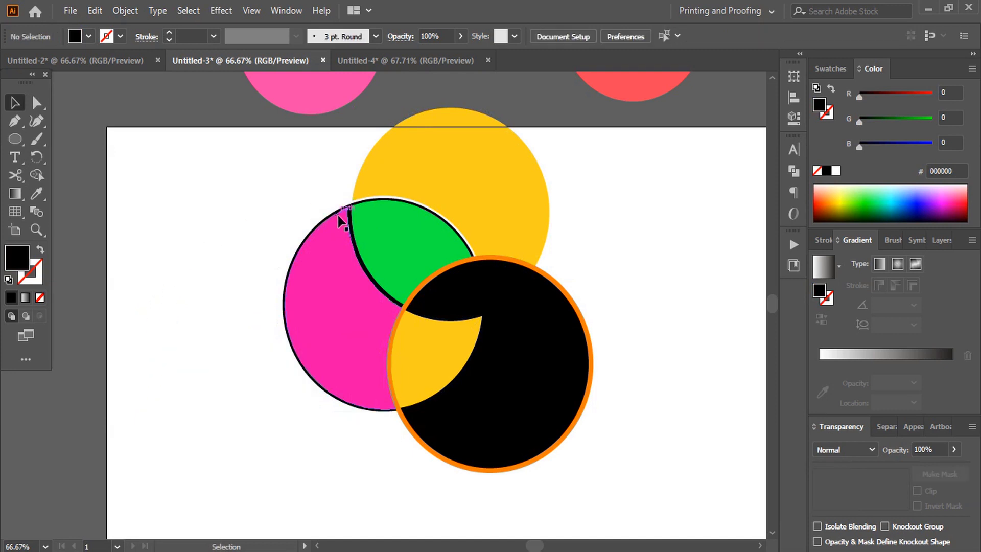
pyautogui.moveTo(356, 212); pyautogui.dragTo(258, 354)
pyautogui.press('Delete')
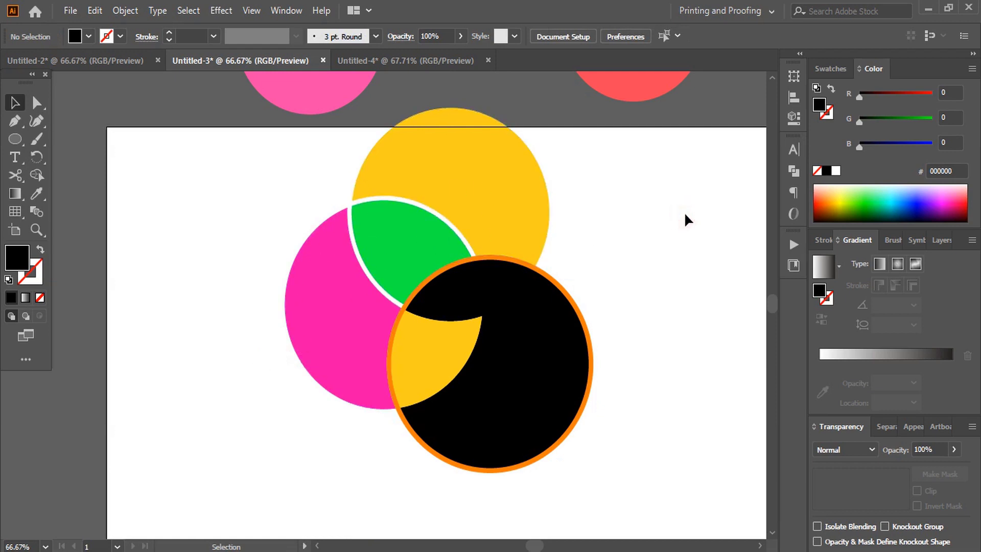
# In the Untitled-4 document, merge grid cells into a letter E with Shape Builder using pink fill FF31D2
pyautogui.click(396, 63)
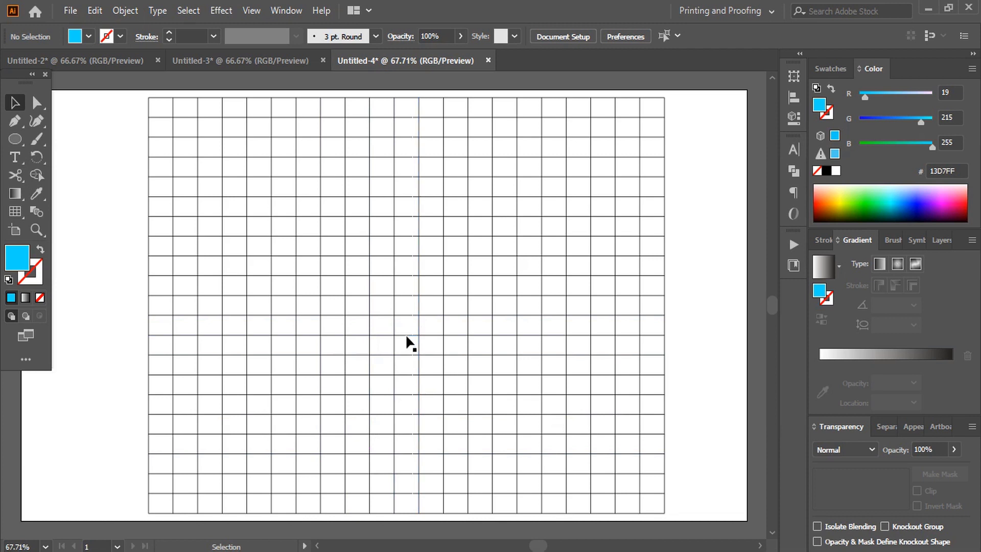
pyautogui.click(419, 317)
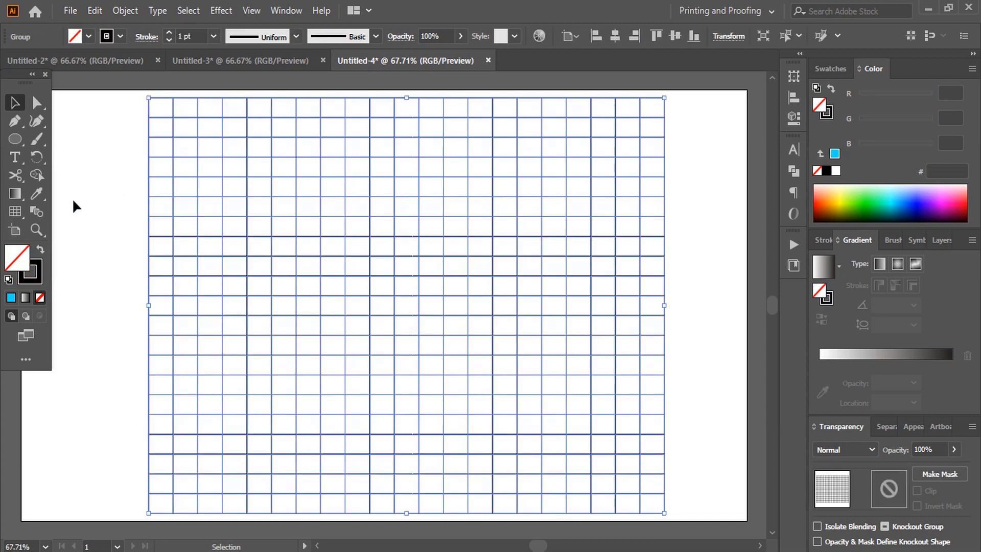
pyautogui.click(35, 173)
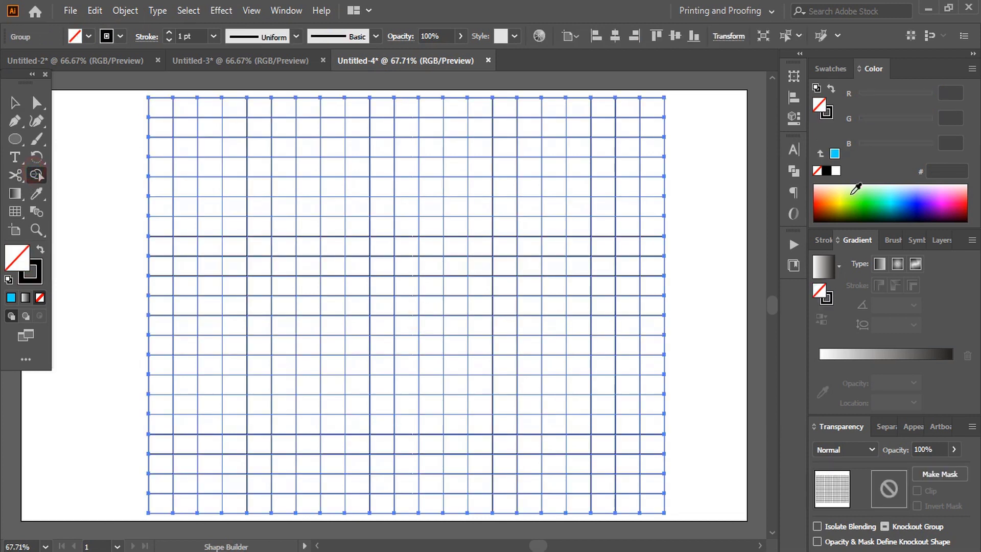
pyautogui.click(940, 196)
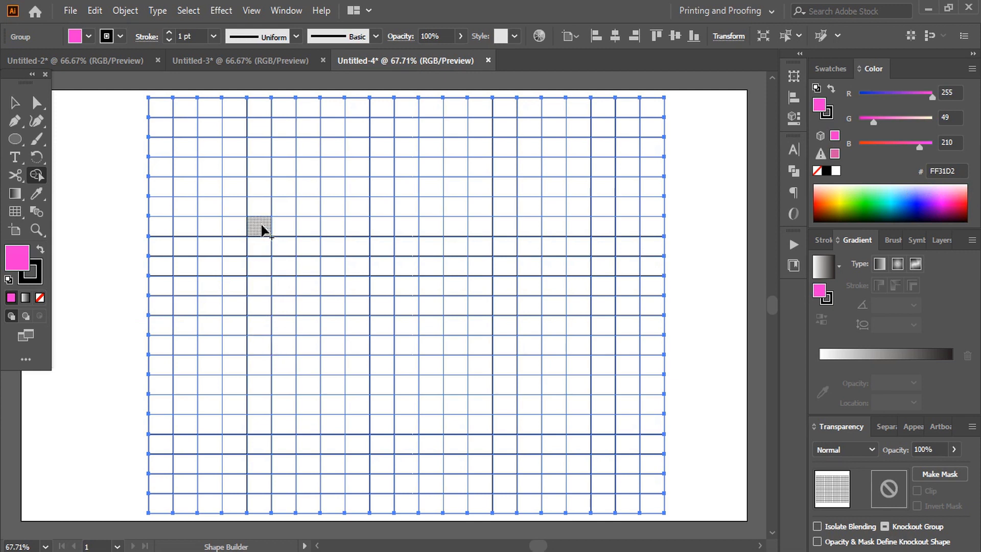
pyautogui.moveTo(261, 225); pyautogui.dragTo(262, 348)
pyautogui.moveTo(260, 395); pyautogui.dragTo(259, 403)
pyautogui.moveTo(265, 232); pyautogui.dragTo(334, 230)
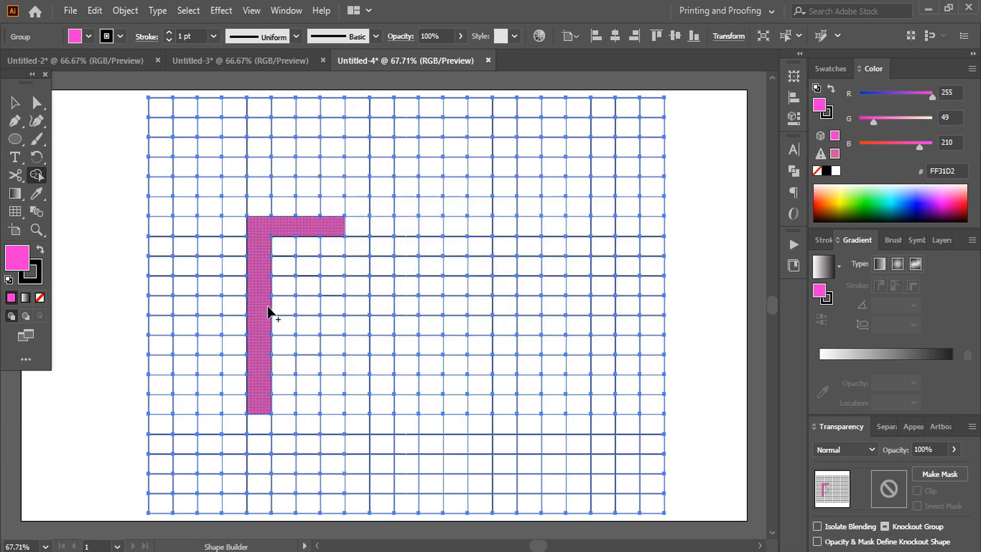
pyautogui.moveTo(273, 309); pyautogui.dragTo(310, 309)
pyautogui.moveTo(261, 407); pyautogui.dragTo(339, 403)
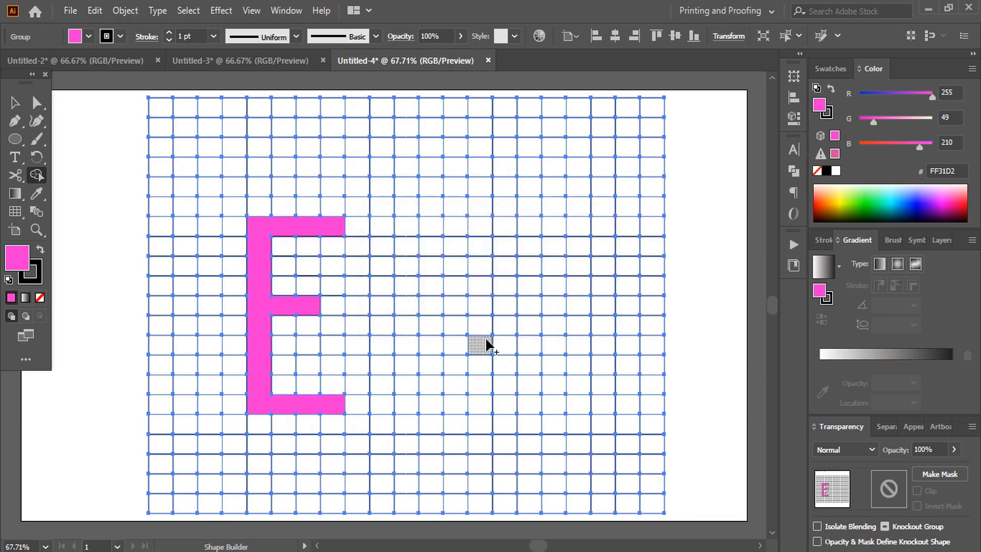
# Merge two crossing diagonals of grid cells into a large X beside the E, filling it with light blue 31E2FF
pyautogui.moveTo(284, 162); pyautogui.dragTo(609, 381)
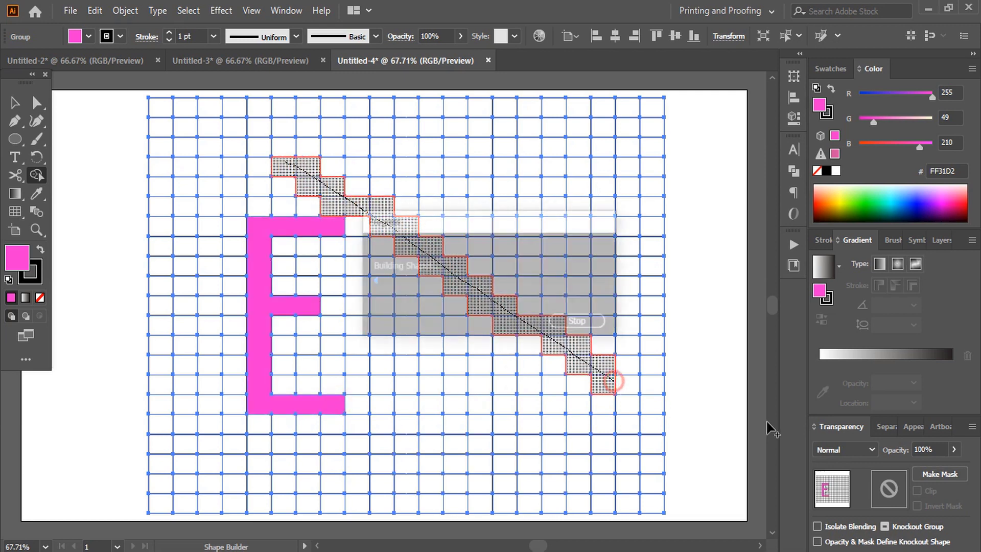
pyautogui.click(894, 196)
pyautogui.moveTo(574, 160)
pyautogui.mouseDown()
pyautogui.moveTo(437, 352)
pyautogui.moveTo(381, 463)
pyautogui.mouseUp()
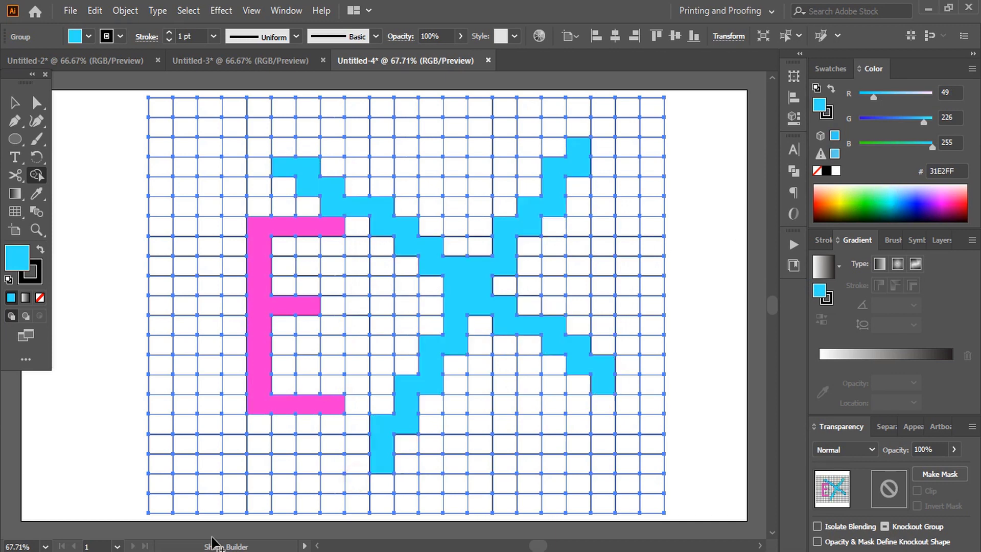
# Ungroup the grid artwork and move the pink E to the left of the grid
pyautogui.press('v')
pyautogui.click(277, 233)
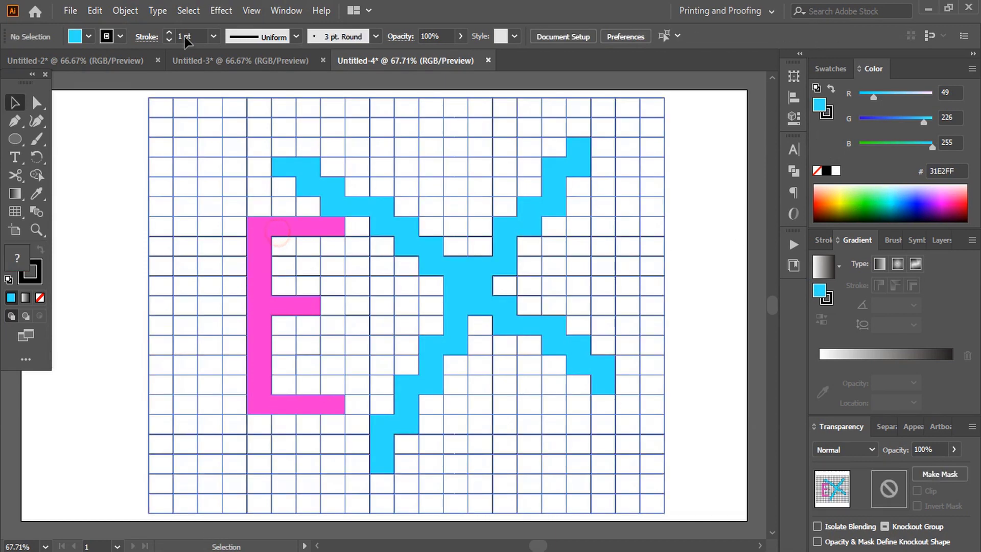
pyautogui.click(124, 11)
pyautogui.click(190, 95)
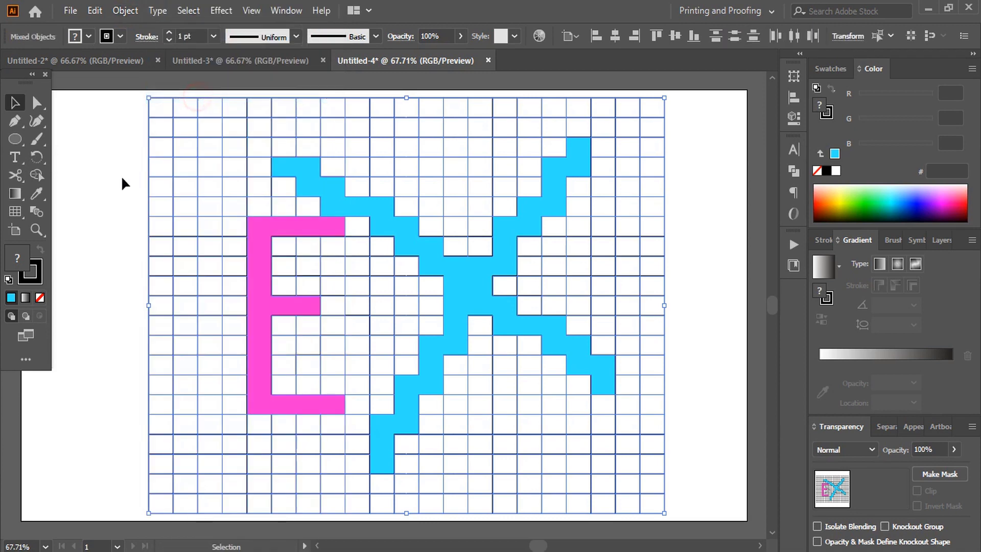
pyautogui.click(121, 176)
pyautogui.click(263, 236)
pyautogui.moveTo(263, 236); pyautogui.dragTo(66, 246)
# Delete the blue X and all remaining grid lines, keeping only the pink E
pyautogui.moveTo(155, 131); pyautogui.dragTo(691, 215)
pyautogui.press('Delete')
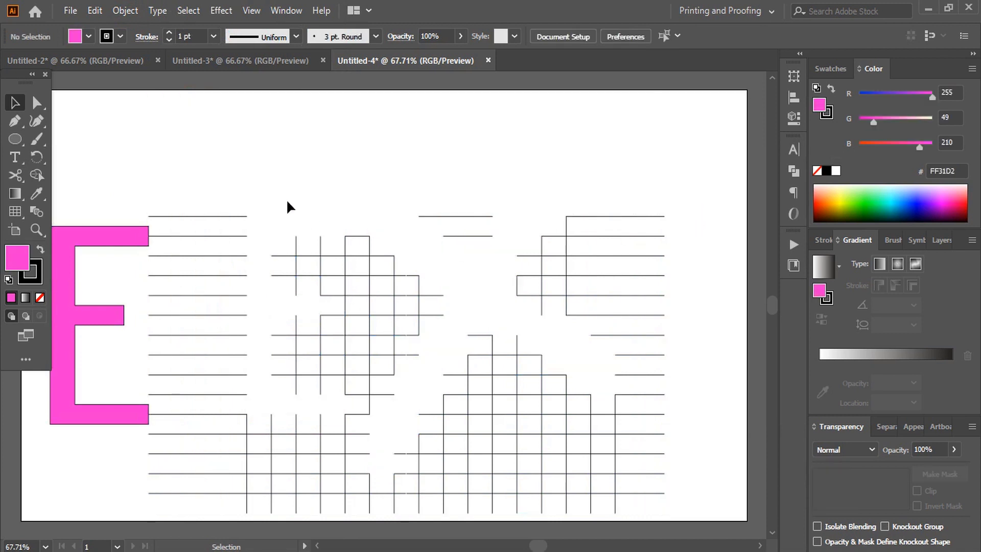
pyautogui.hotkey('ctrl', '-')
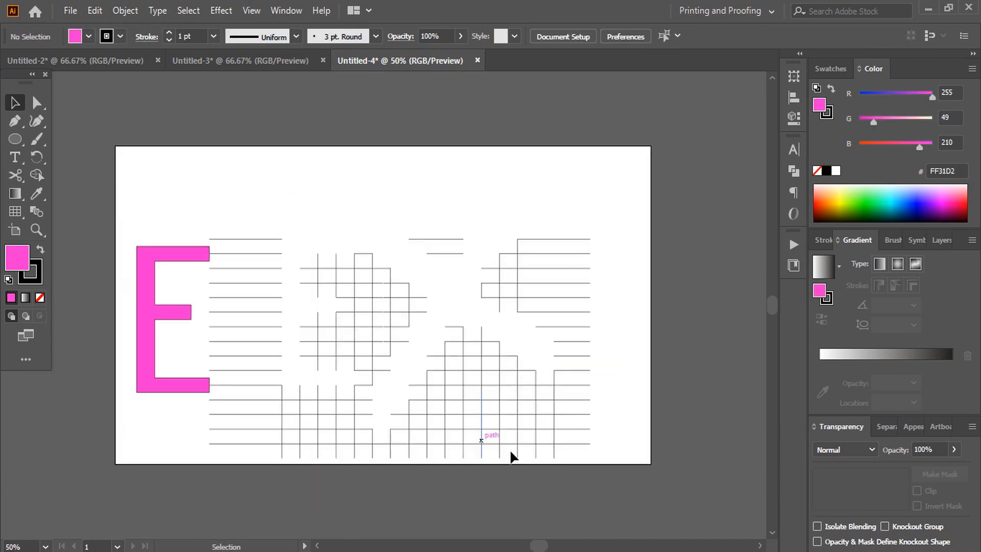
pyautogui.moveTo(511, 438); pyautogui.dragTo(232, 211)
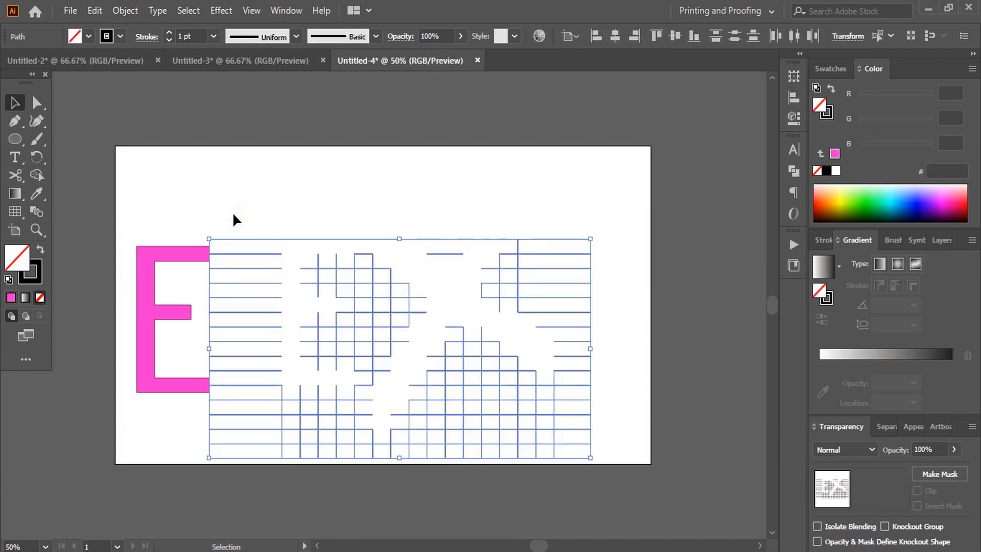
pyautogui.press('Delete')
# Move the pink E to the middle of the artboard
pyautogui.moveTo(191, 255); pyautogui.dragTo(386, 231)
pyautogui.hotkey('ctrl', '+')
pyautogui.hotkey('ctrl', '+')
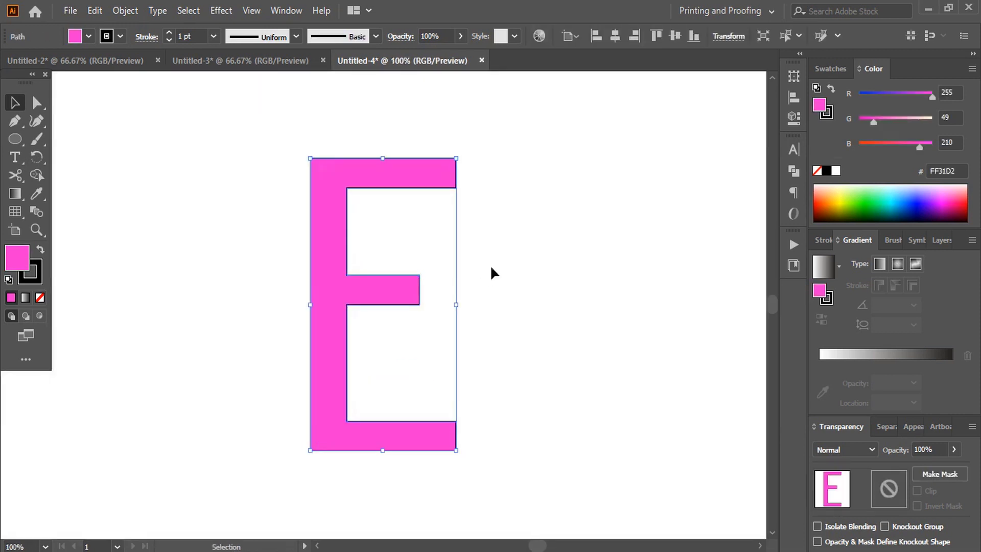
# Draw a straight Pen line from the E's lower-left corner to the upper-right corner of its bottom arm
pyautogui.click(236, 217)
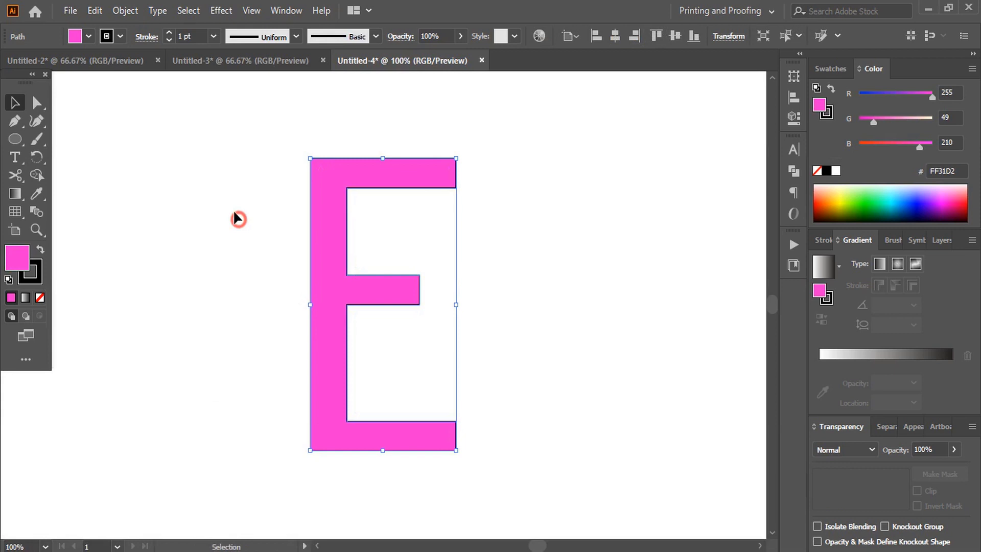
pyautogui.click(14, 121)
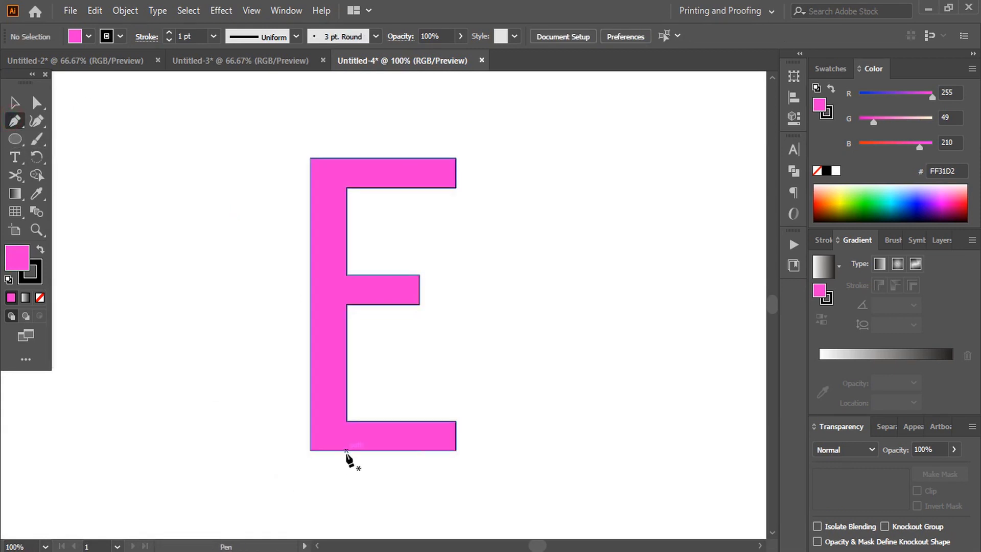
pyautogui.click(310, 450)
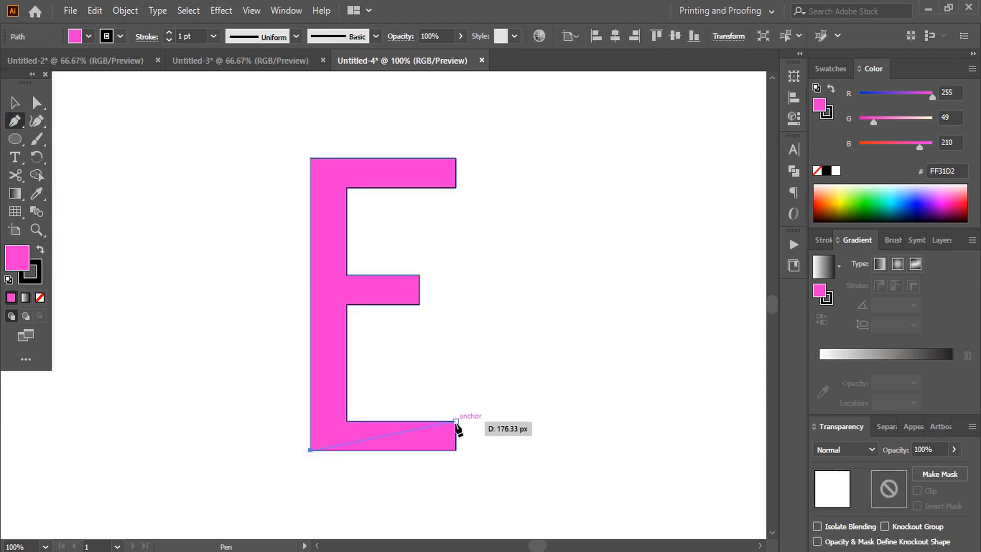
pyautogui.click(456, 422)
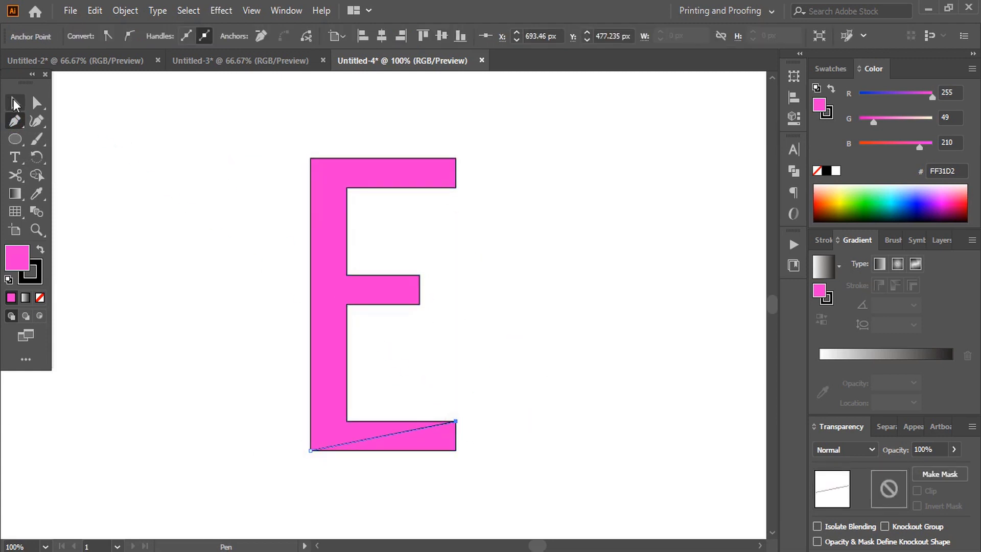
# Cut away the part of the E's bottom arm below the diagonal line with Shape Builder, and deselect the artwork
pyautogui.click(15, 104)
pyautogui.moveTo(256, 220); pyautogui.dragTo(422, 500)
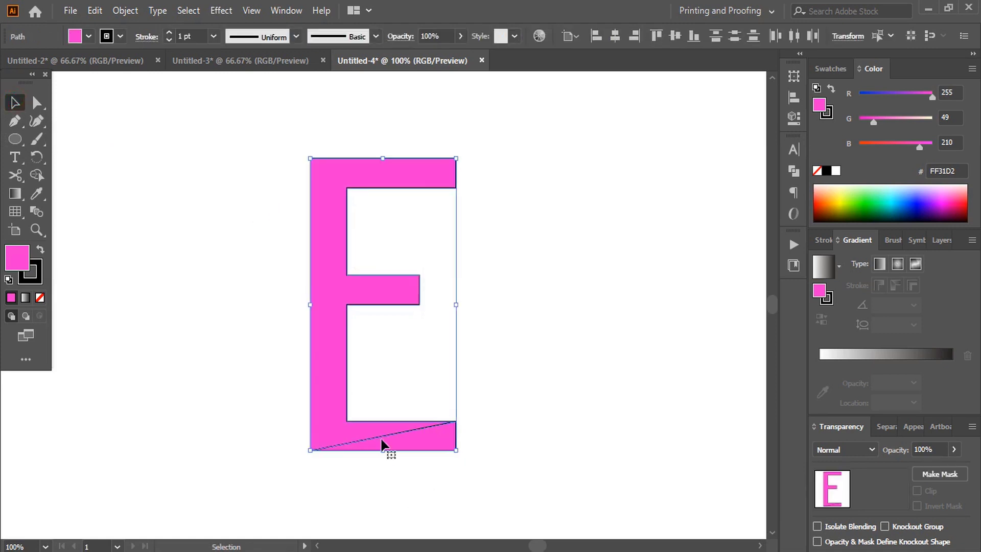
pyautogui.click(35, 175)
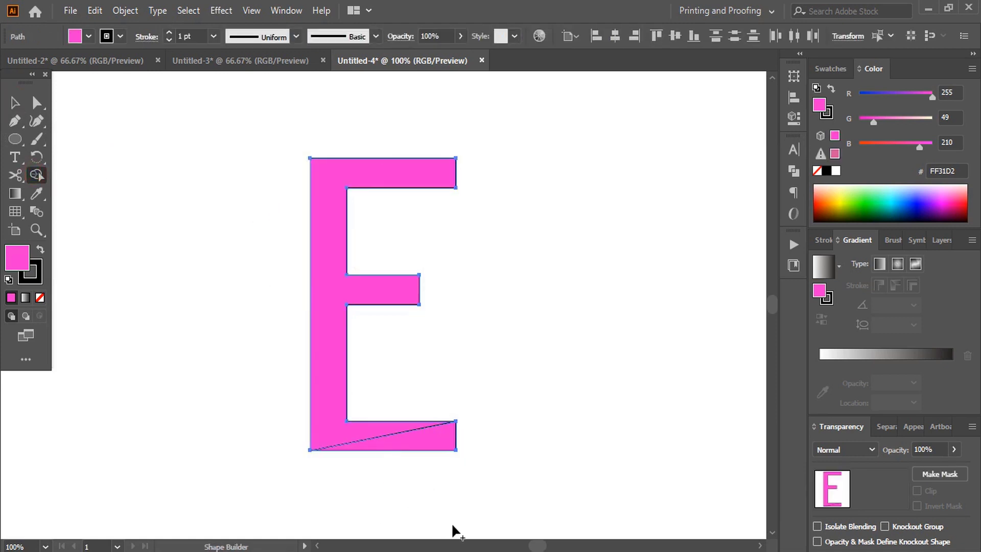
pyautogui.keyDown('alt'); pyautogui.click(442, 446); pyautogui.keyUp('alt')
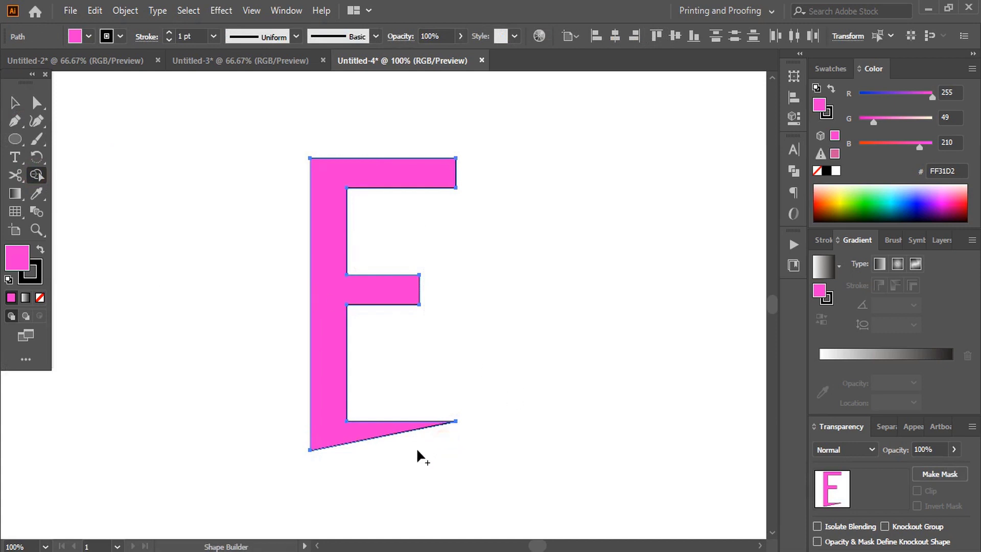
pyautogui.click(14, 102)
pyautogui.click(208, 346)
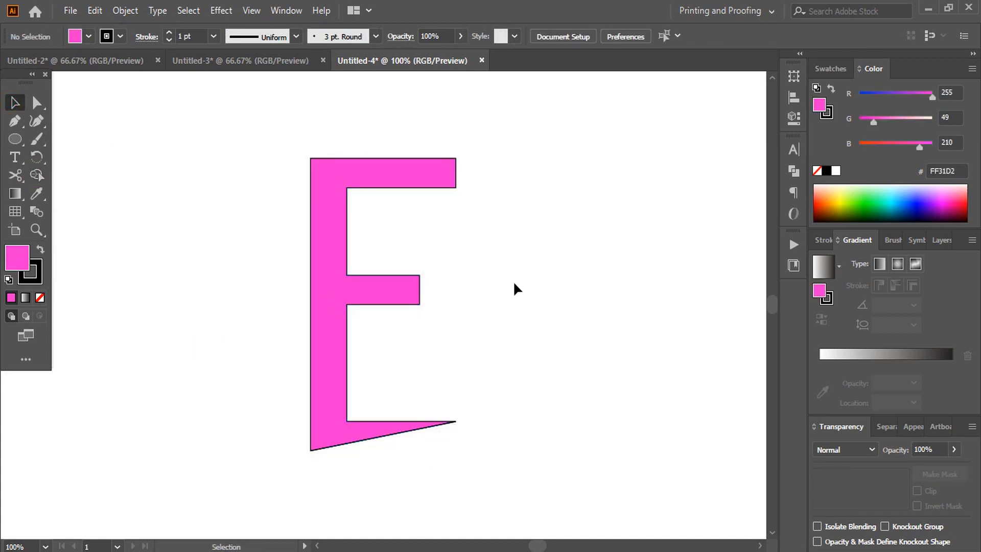